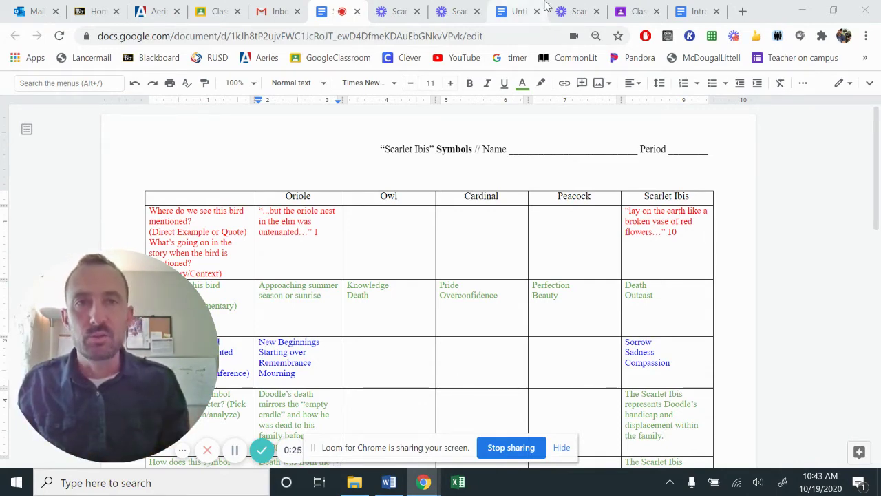
- Bring up the Untitled document with the Scarlet Ibis paragraph-outline tables
click(518, 11)
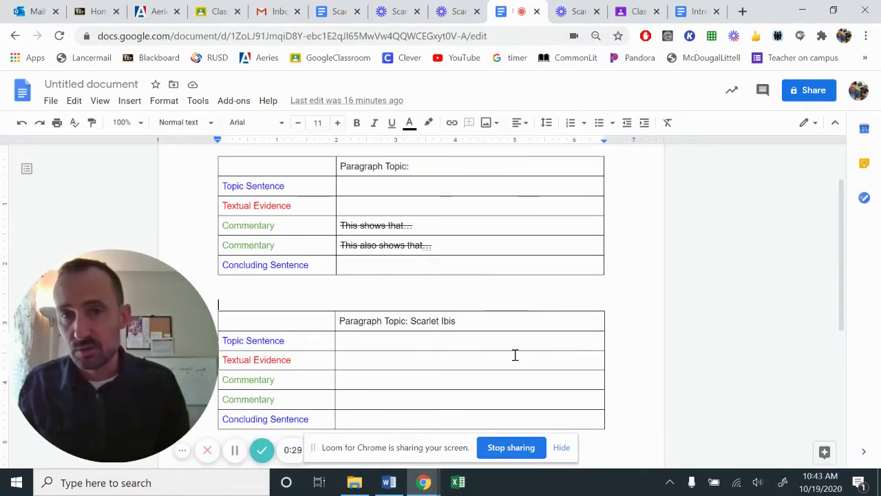
- Point out the table headers, then mark Owl, Cardinal and Peacock in the Scarlet Ibis Symbols chart
drag(471, 321, 342, 321)
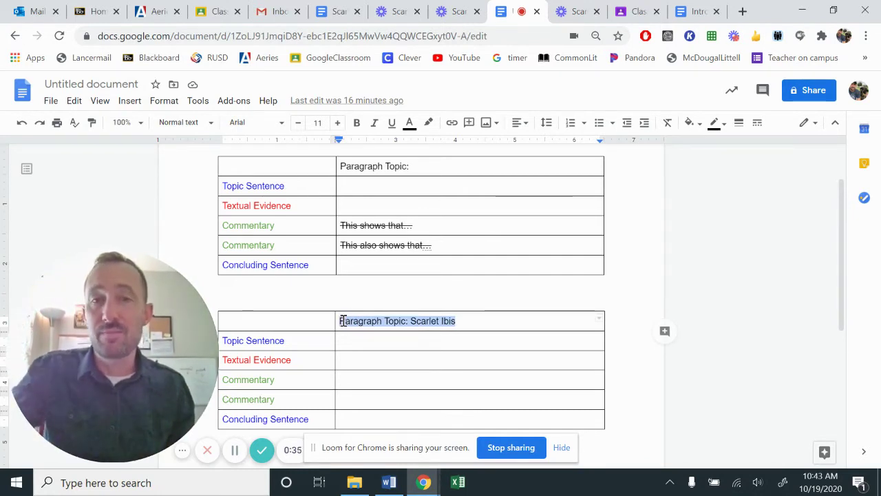
drag(410, 166, 335, 166)
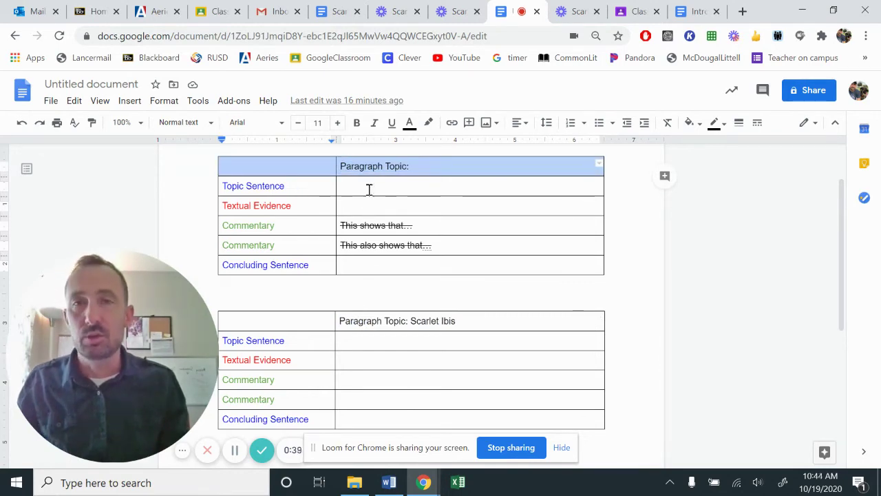
click(338, 8)
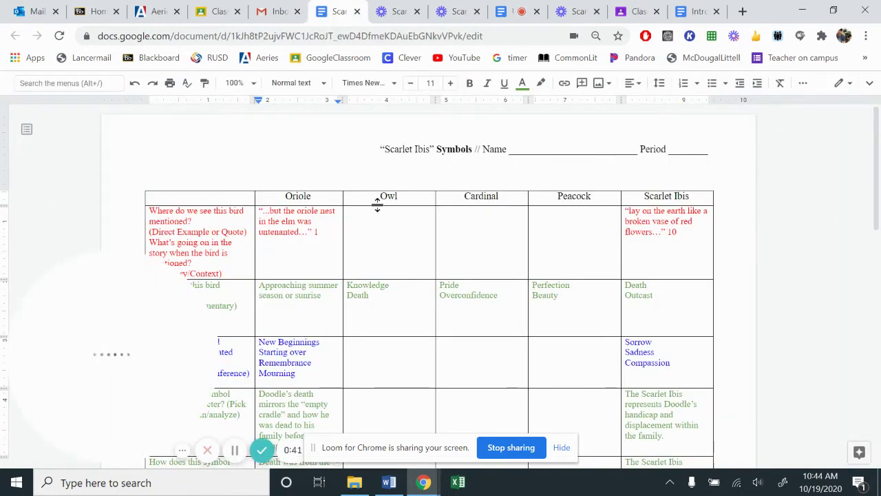
drag(379, 197, 570, 199)
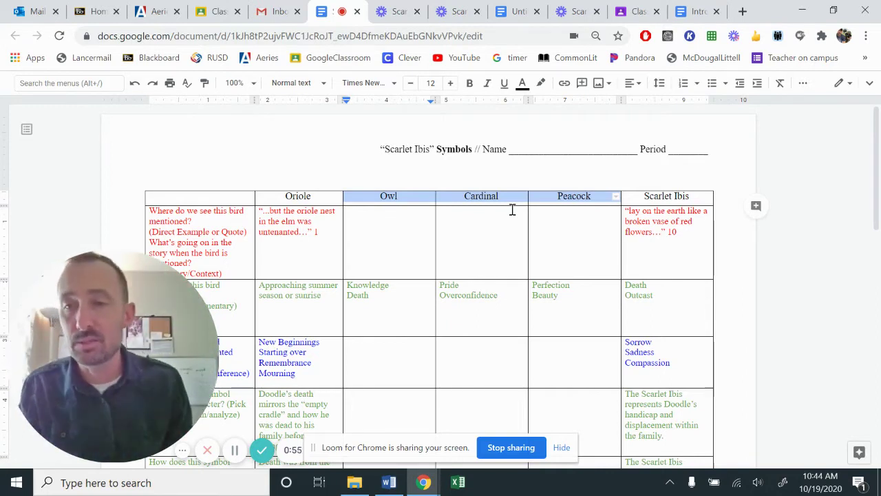
- Open the Introduction and Thesis Scarlet Ibis document with its menus hidden
click(689, 7)
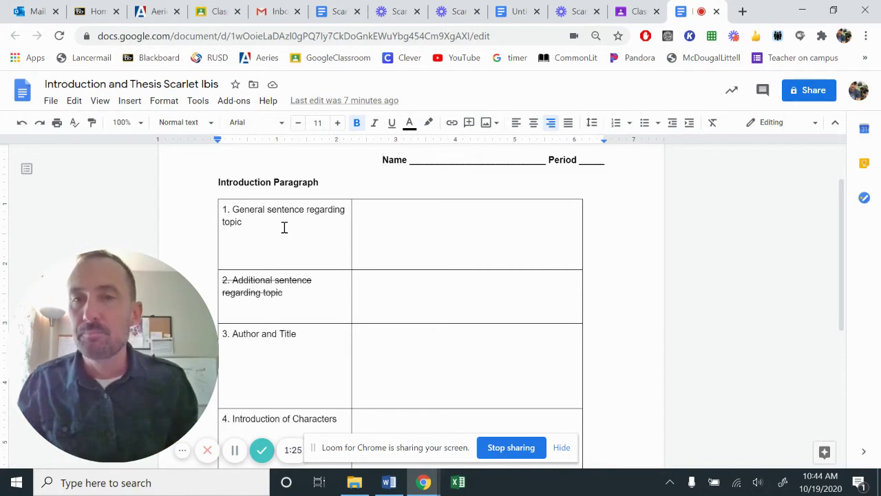
scroll(372, 331, down, 2)
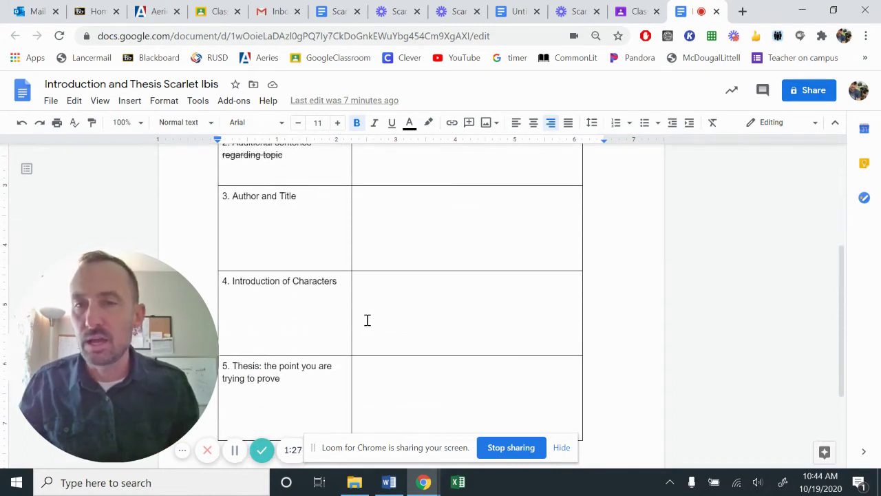
click(835, 122)
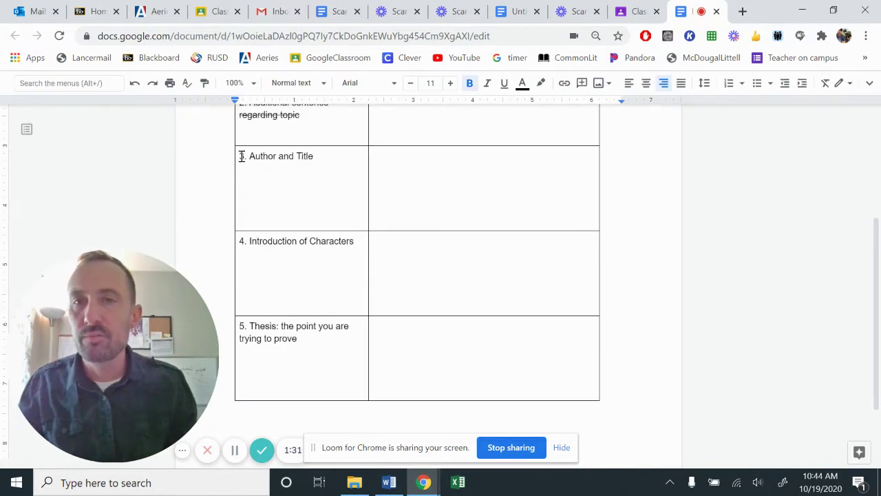
- Review the Introduction Paragraph outline table's rows 1 through 5
drag(292, 157, 417, 358)
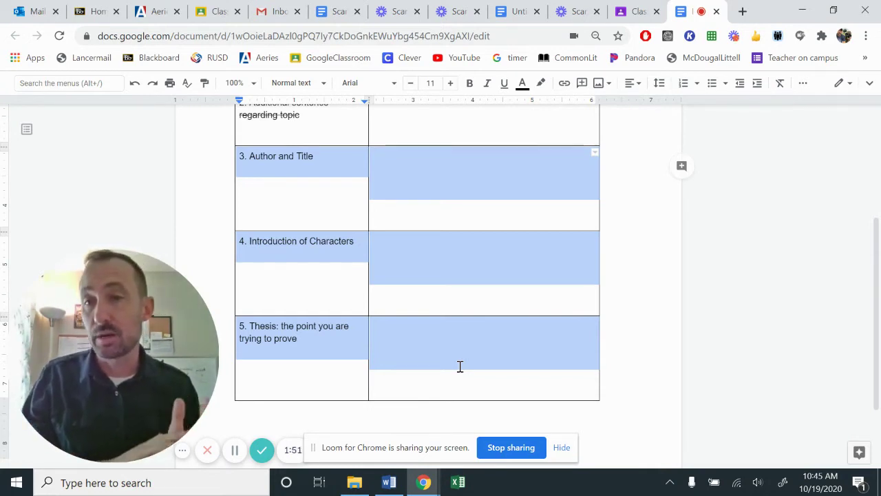
scroll(460, 366, up, 2)
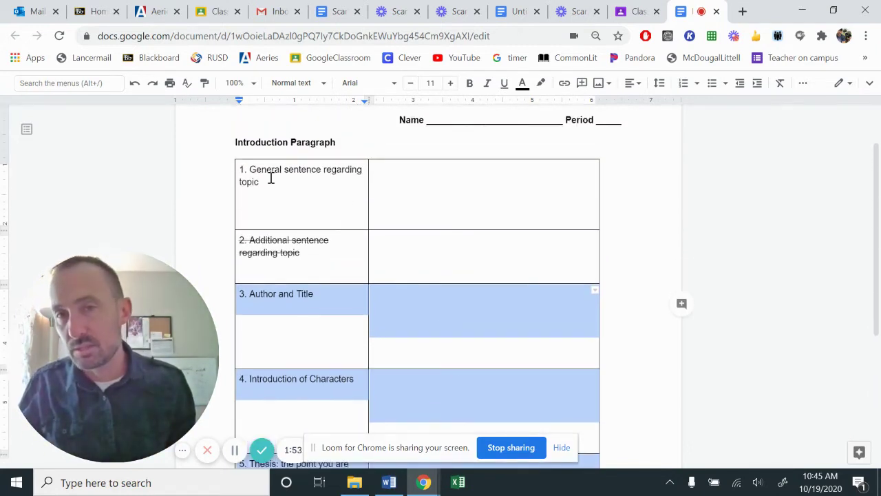
drag(285, 183, 240, 170)
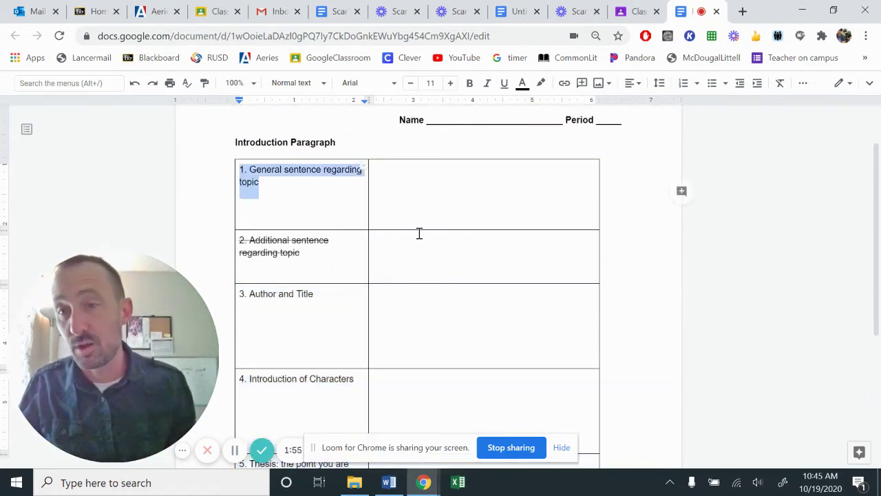
scroll(525, 331, down, 2)
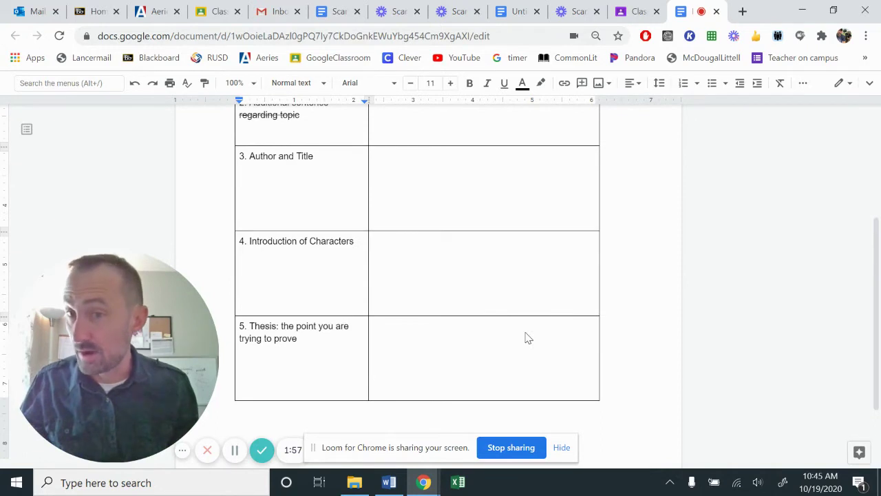
scroll(484, 274, up, 1)
- Enter "The Scarlet Ibis" and its author's name on separate lines in the Author and Title cell
scroll(478, 270, down, 1)
click(451, 203)
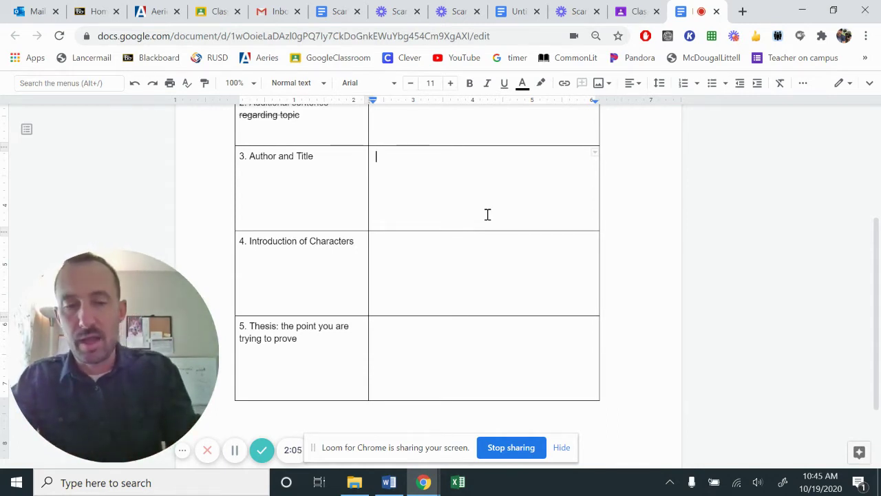
text("The Scarl)
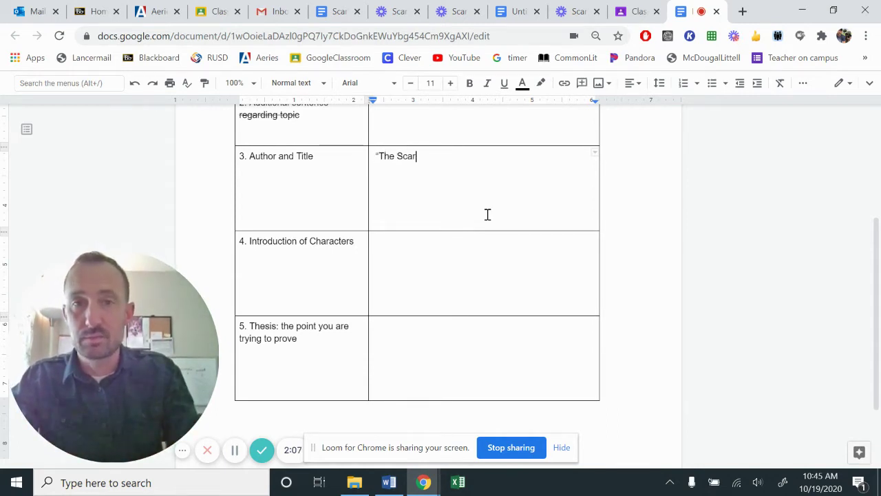
text(et Ibis")
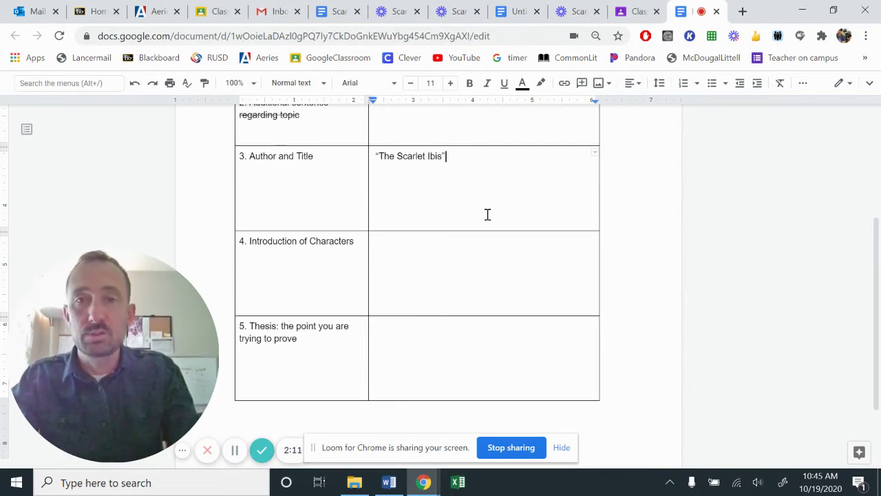
key(Return)
key(Return)
text(James Hurst)
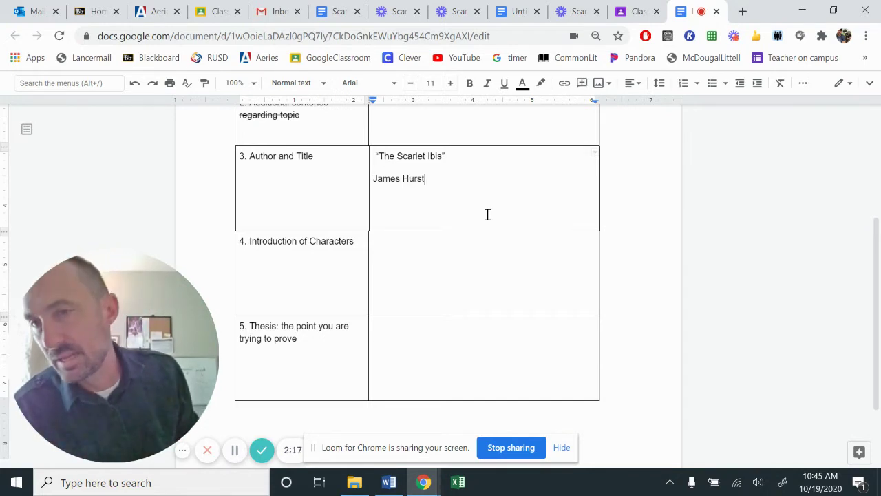
key(Return)
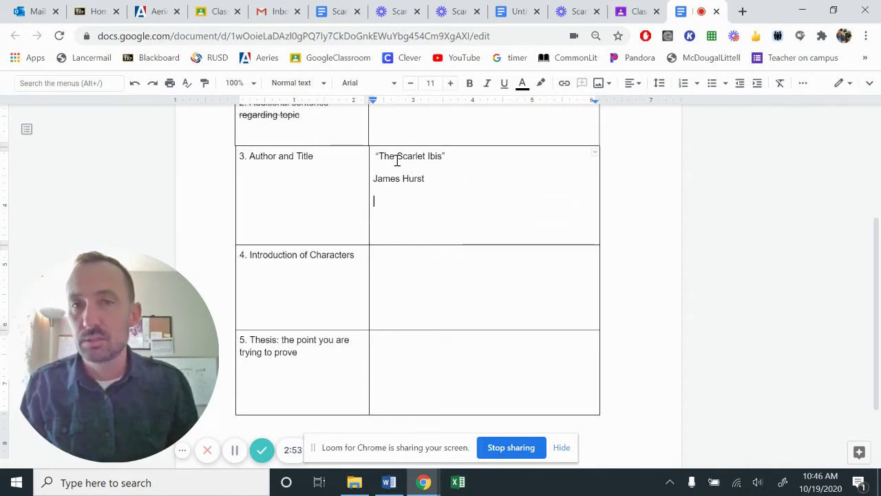
drag(456, 208, 449, 237)
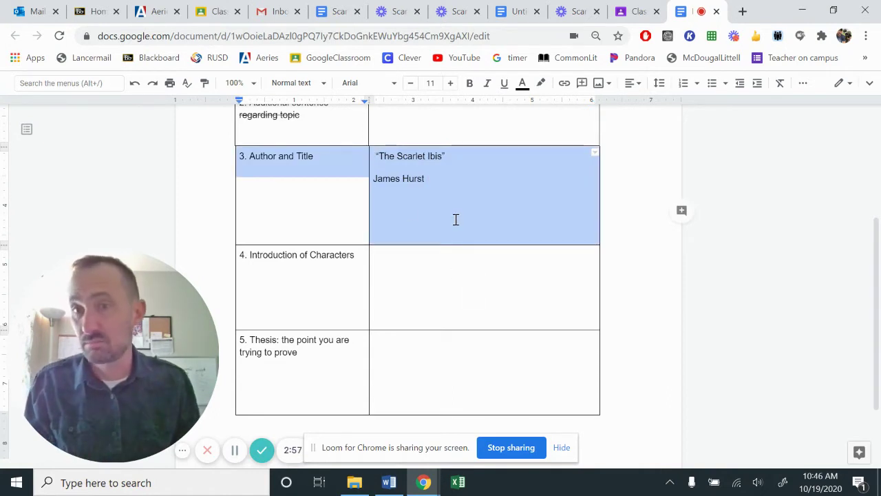
click(455, 219)
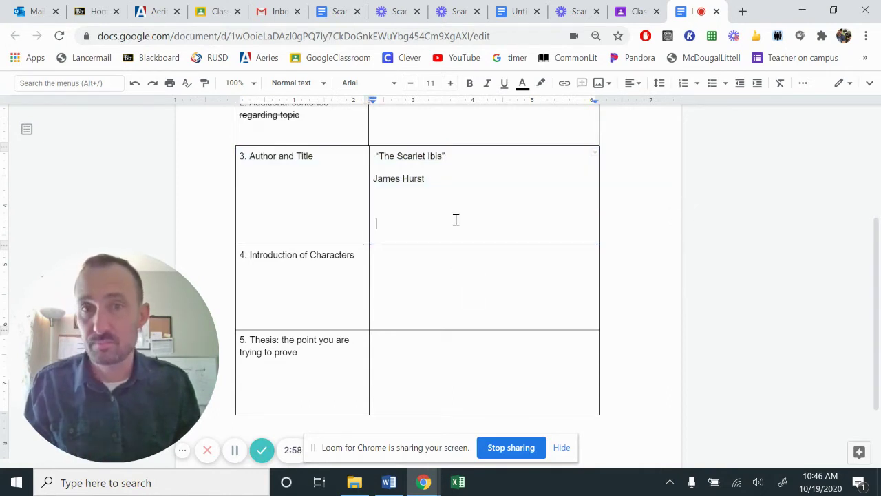
click(427, 272)
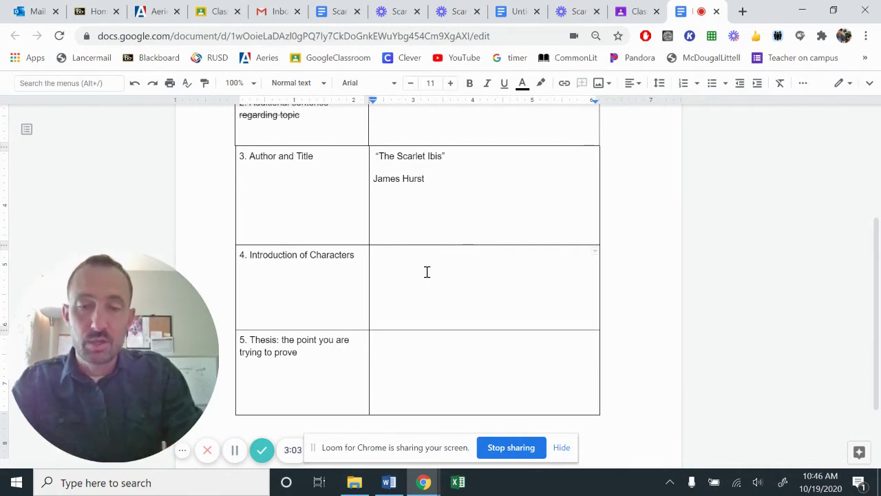
text(The narrator)
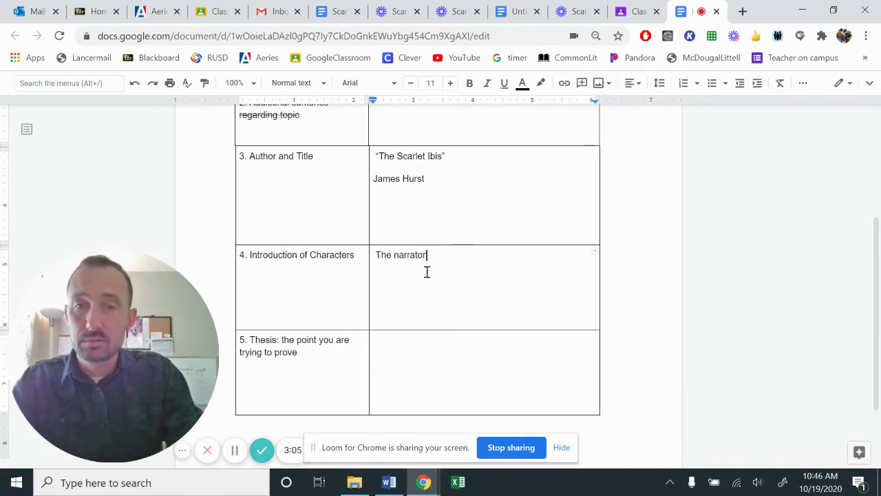
key(Return)
text(Doodle)
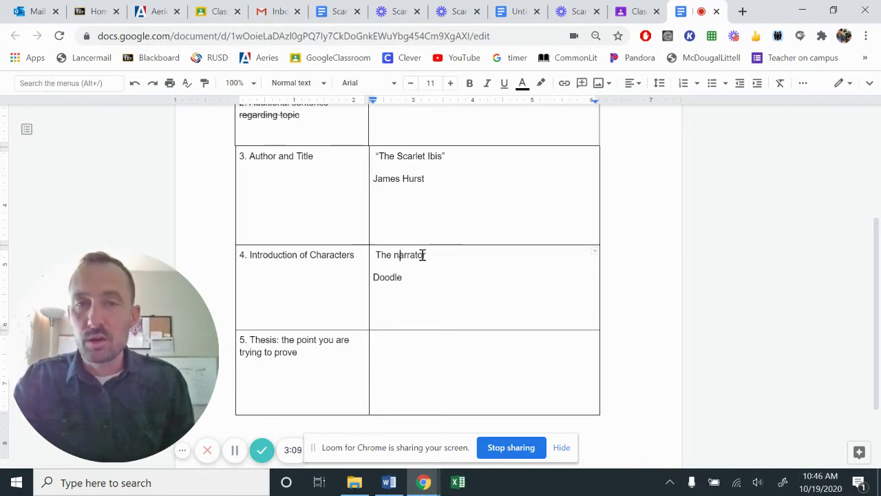
double_click(421, 255)
text(Narrator)
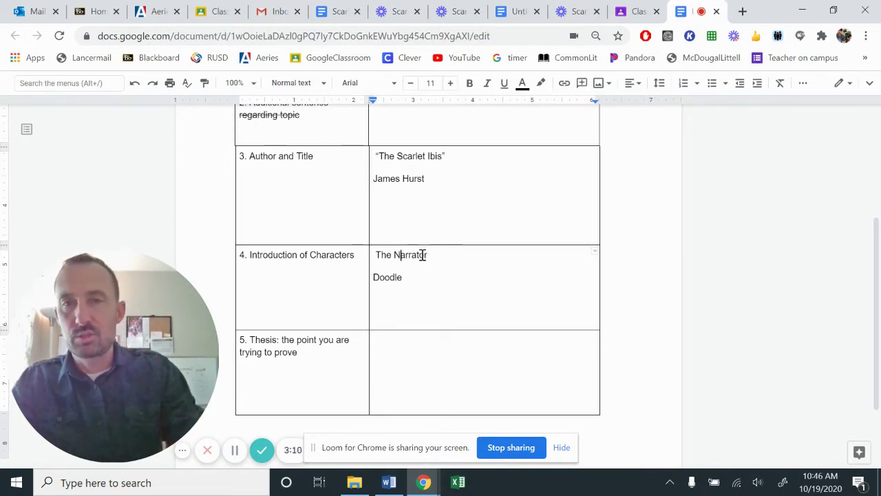
click(440, 287)
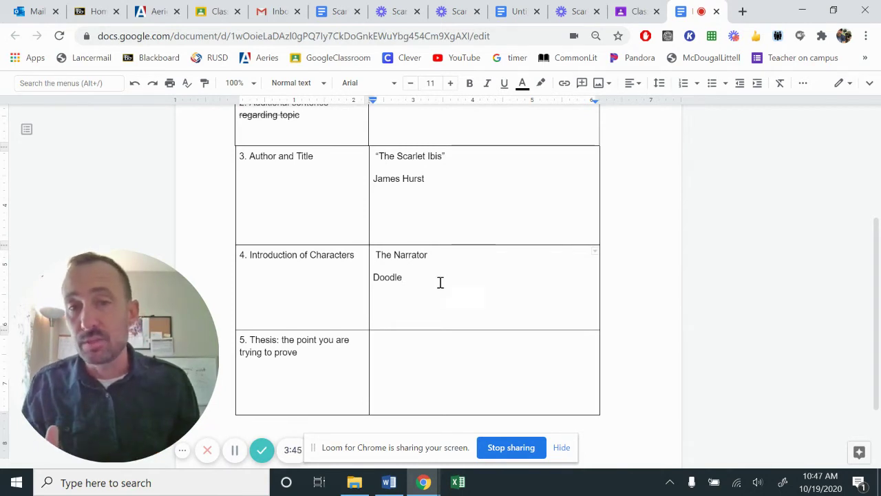
drag(415, 275, 367, 245)
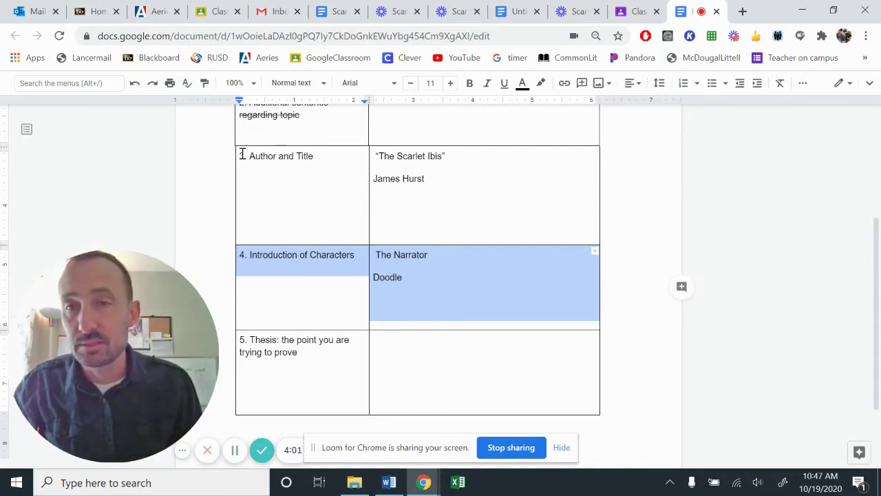
drag(242, 156, 420, 273)
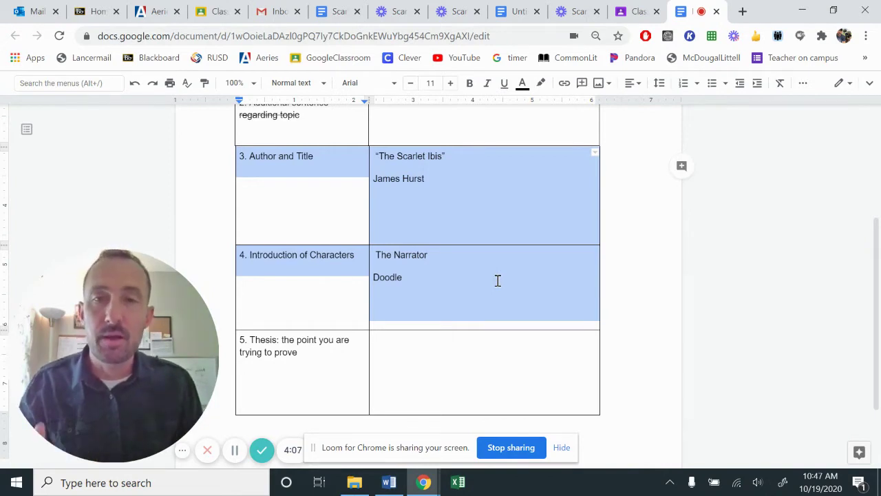
click(421, 353)
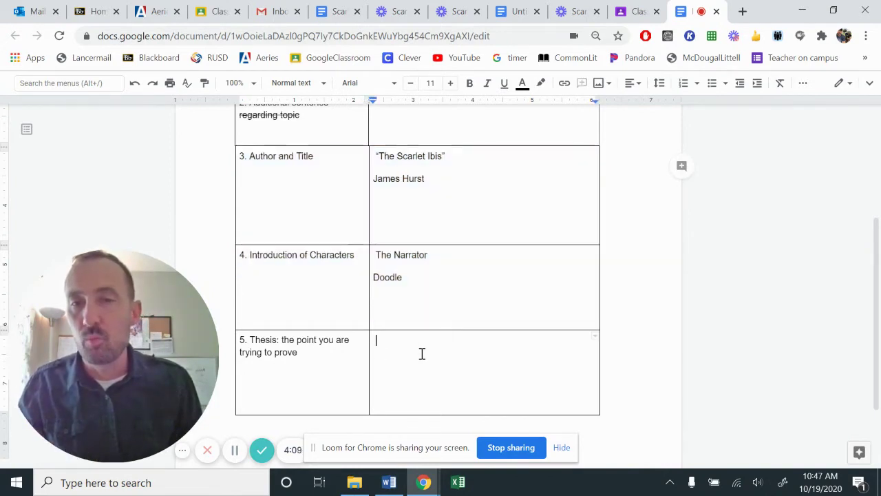
scroll(444, 353, down, 1)
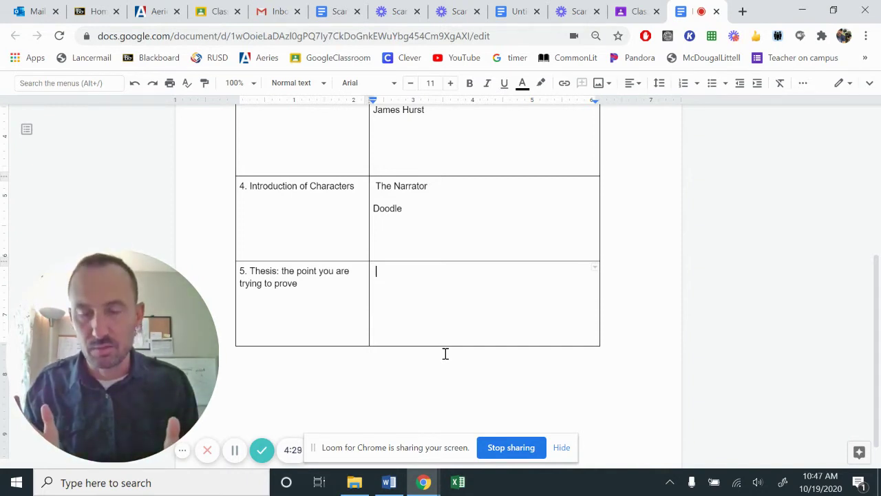
- Review the symbol-meaning, emotions and theme rows of the Scarlet Ibis Symbols chart
click(326, 9)
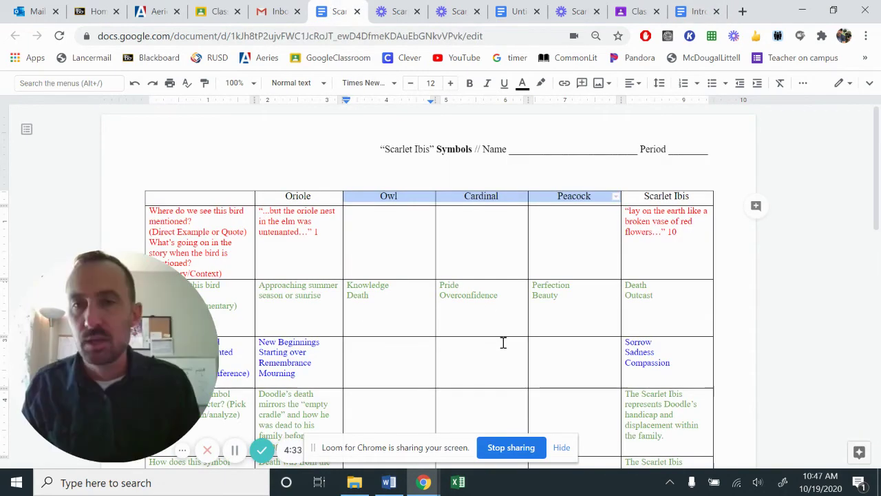
scroll(504, 342, down, 2)
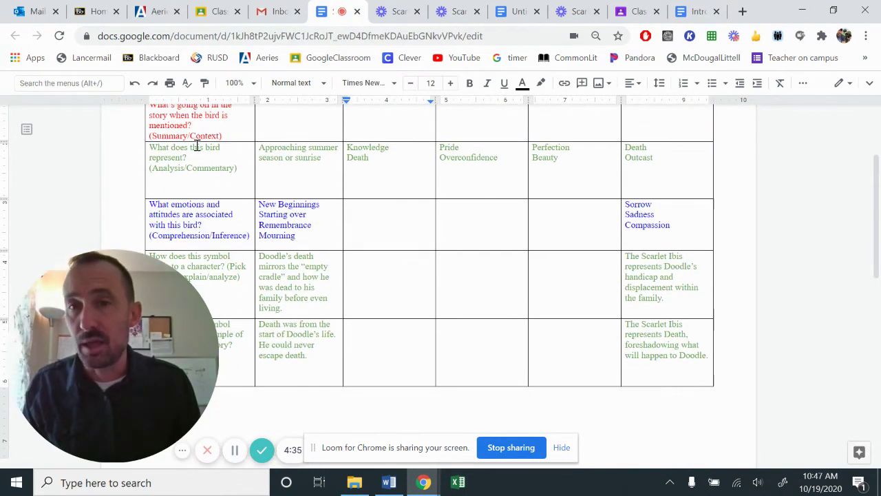
drag(202, 149, 656, 157)
drag(286, 329, 643, 345)
drag(654, 219, 227, 213)
scroll(525, 278, up, 1)
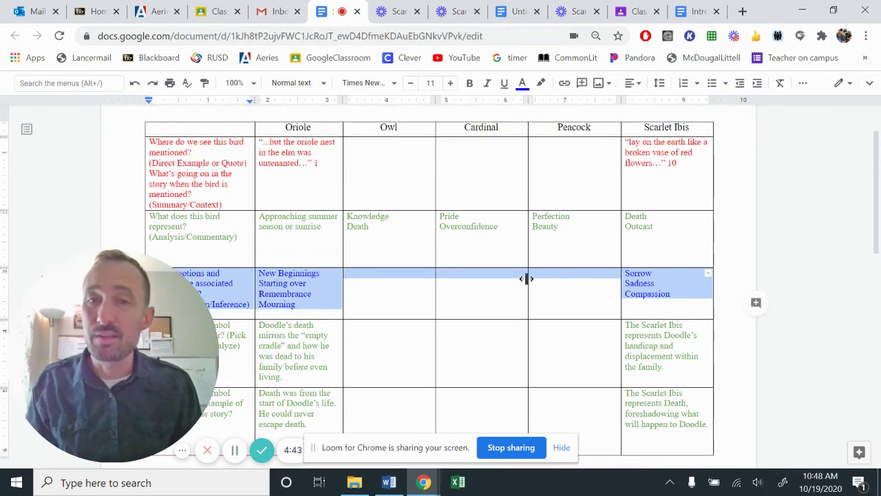
click(433, 303)
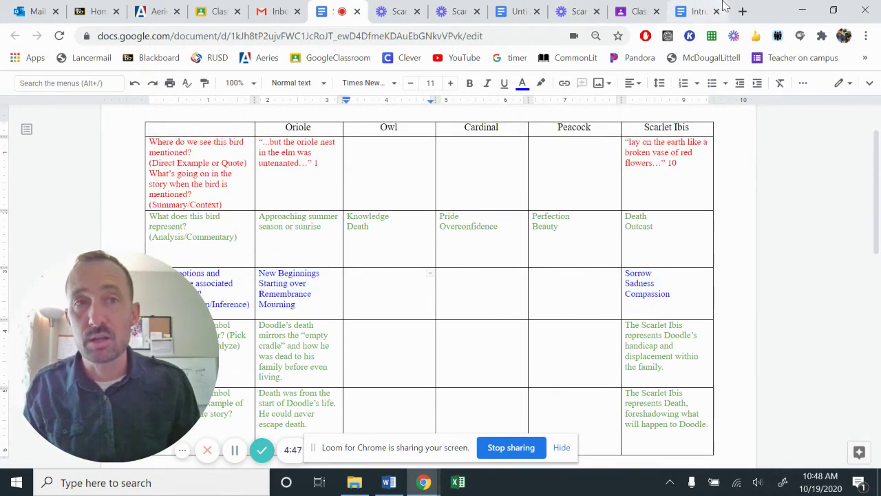
- Type "The Oriole bird (illustrates, demonstrates, show) the theme of ______ through Doodle's character." in the Thesis cell
click(699, 11)
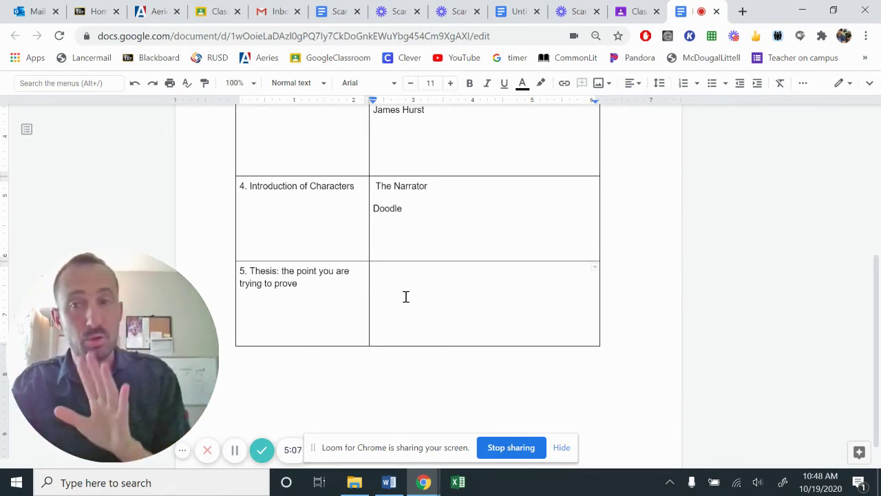
text(The Orie)
key(BackSpace)
text(ole )
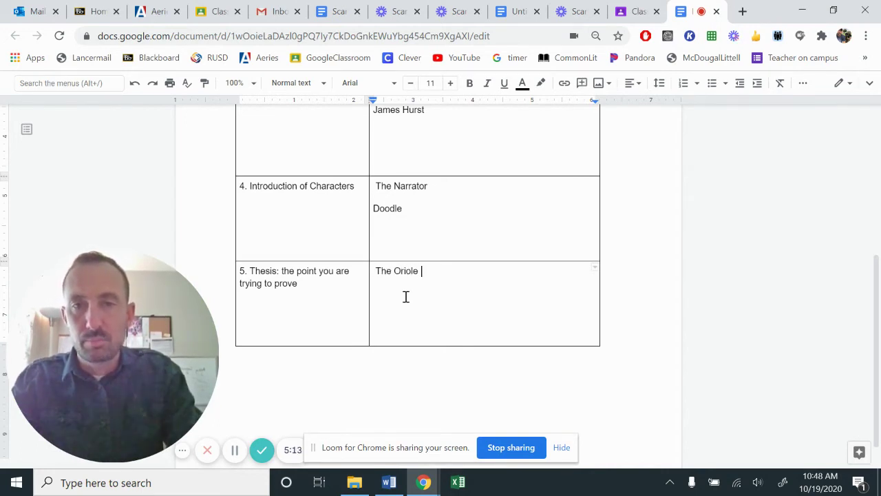
text(bird )
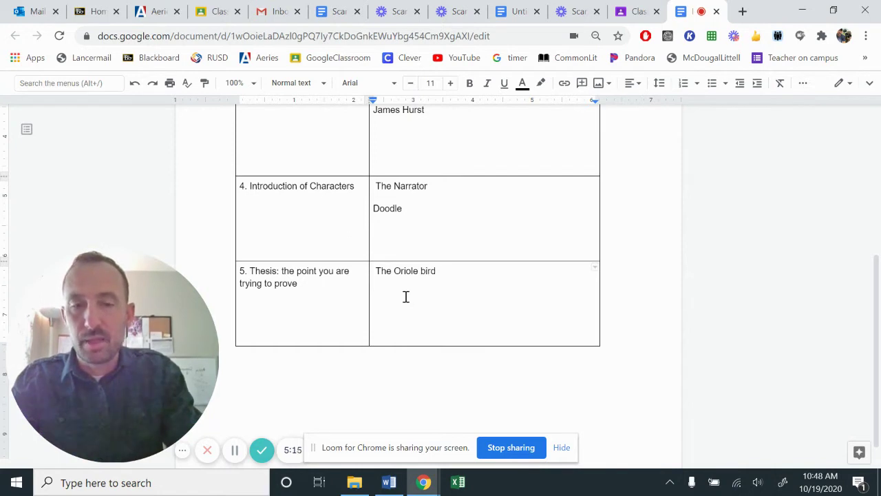
text((illustr)
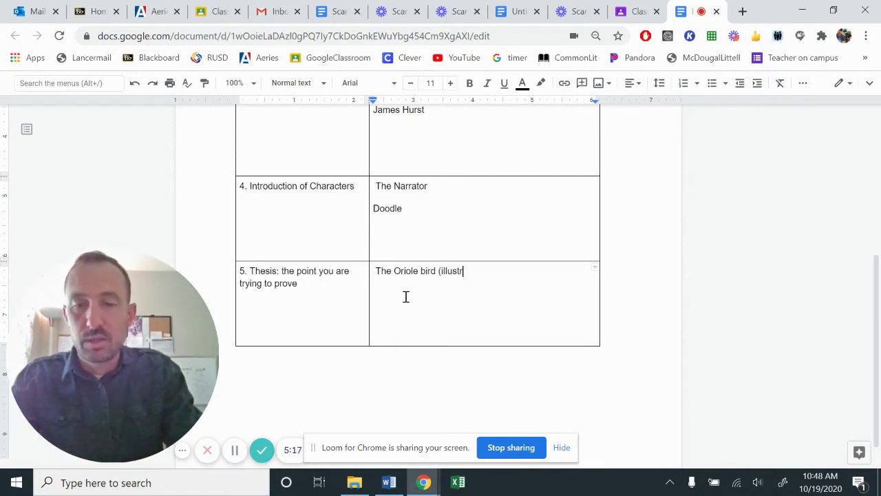
text(ates, demonst)
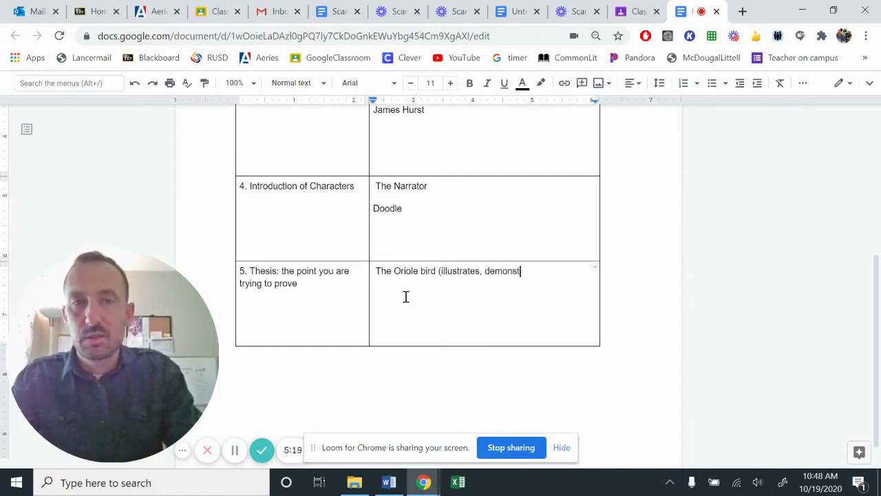
text(rates, show))
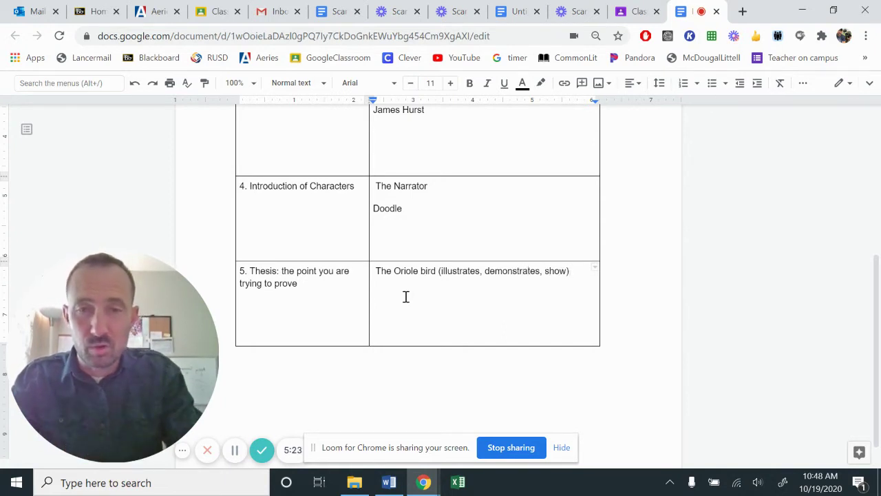
text( the theme of)
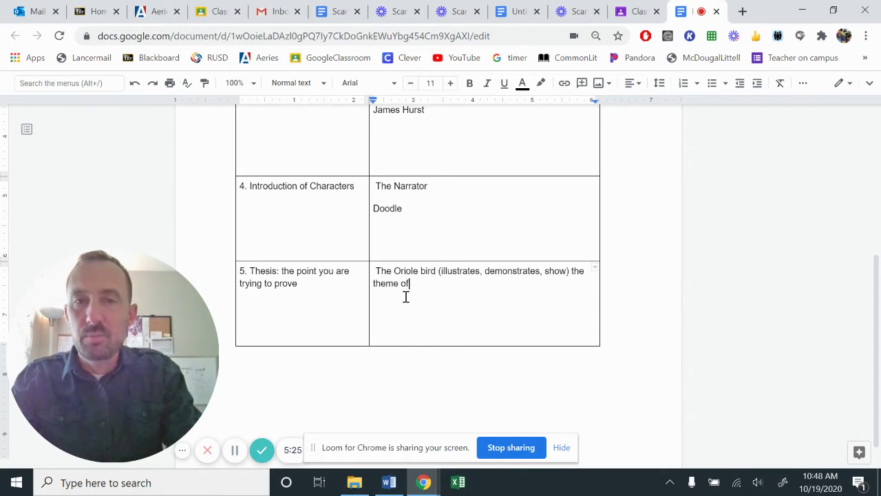
text( _______)
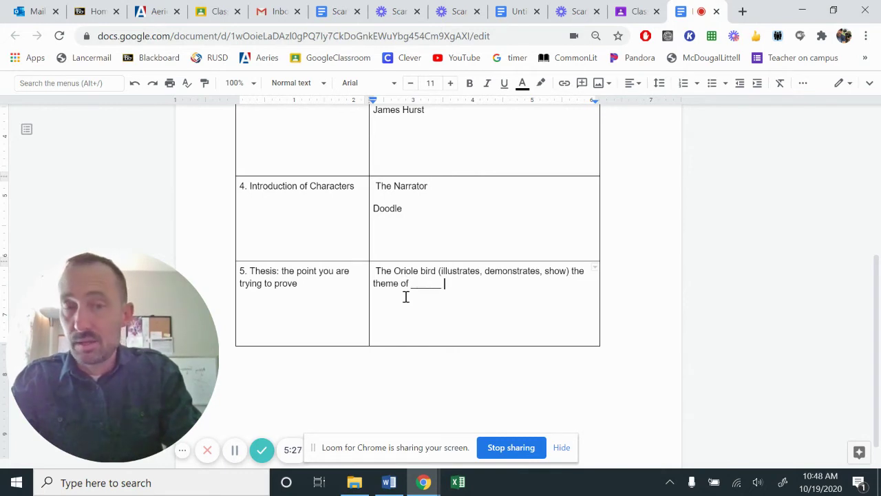
text( through th)
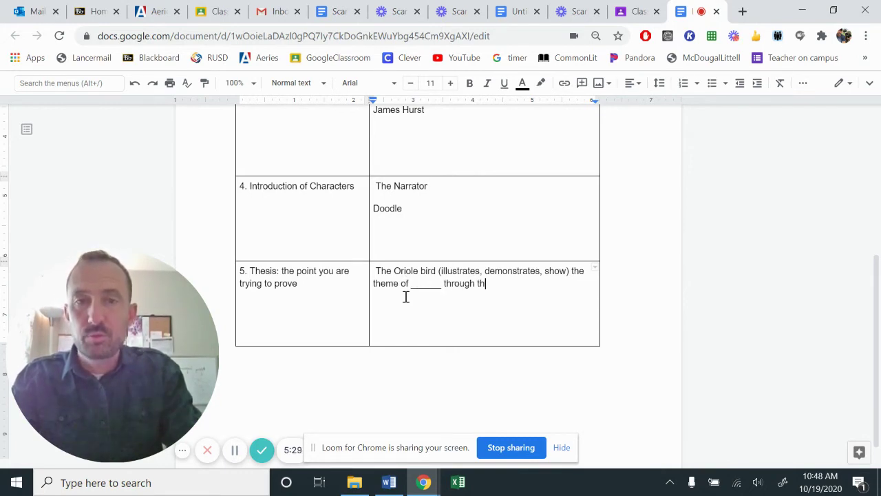
text(e characters of)
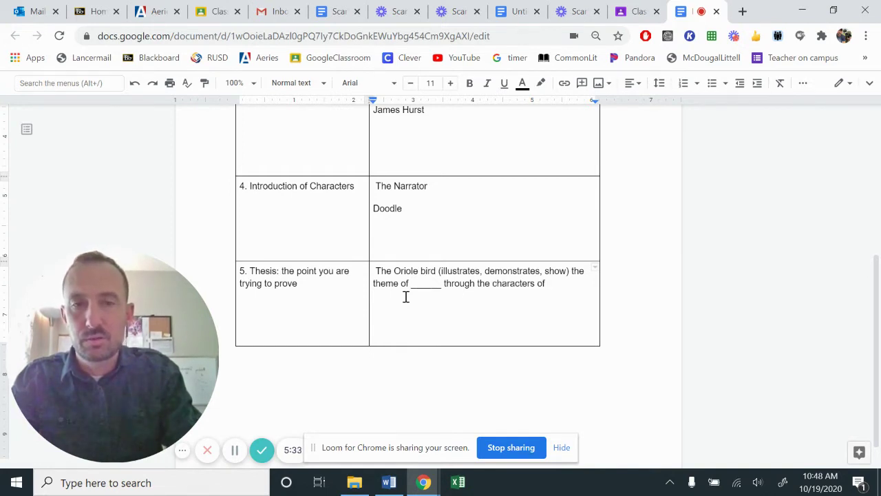
key(BackSpace)
key(BackSpace)
key(BackSpace)
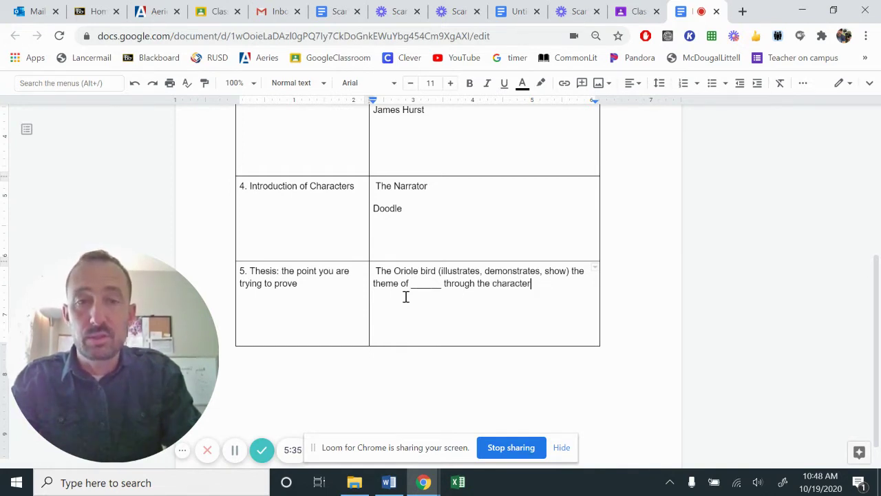
text(of)
key(BackSpace)
key(BackSpace)
key(BackSpace)
key(BackSpace)
key(BackSpace)
key(BackSpace)
key(BackSpace)
key(BackSpace)
key(BackSpace)
key(BackSpace)
key(BackSpace)
key(BackSpace)
key(BackSpace)
key(BackSpace)
key(BackSpace)
key(BackSpace)
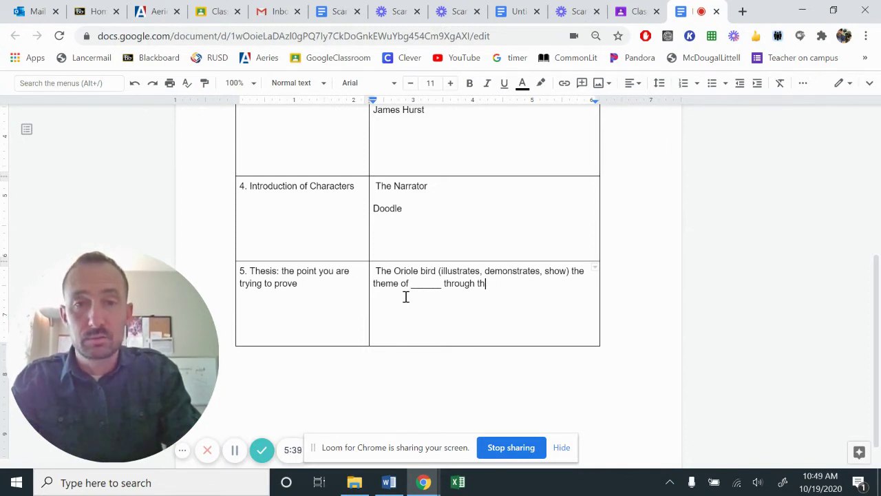
text(Doodle)
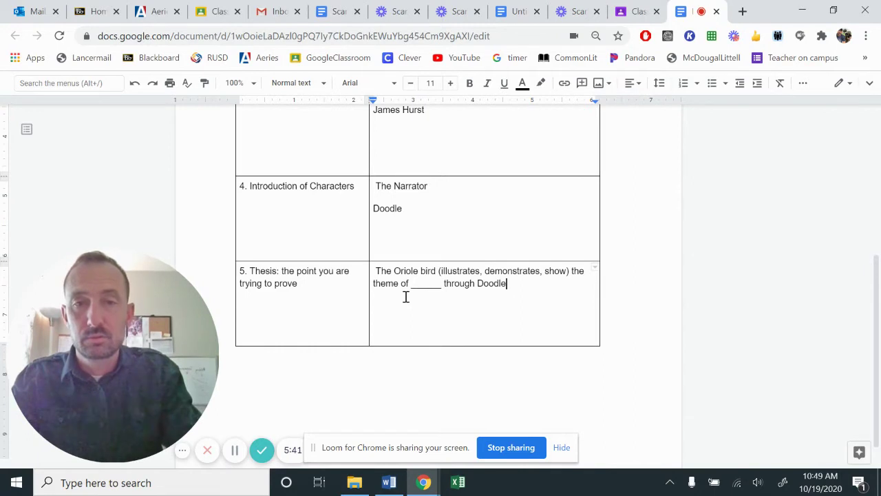
text('s character.)
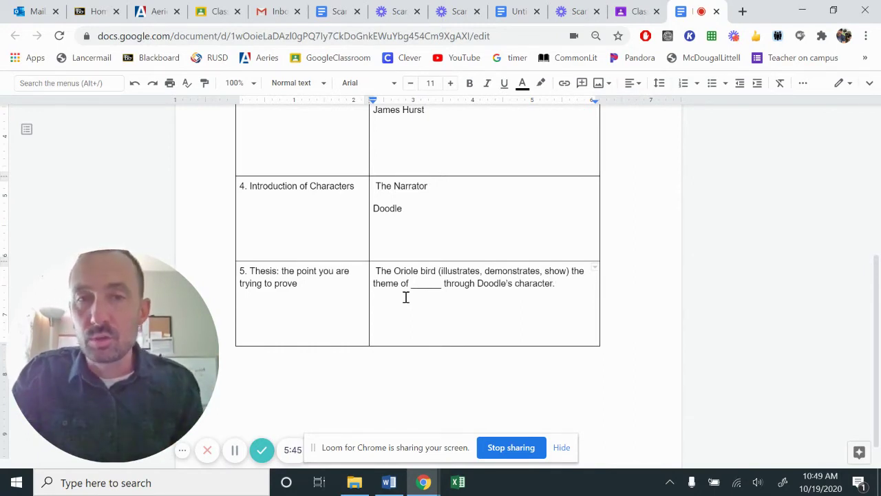
click(340, 11)
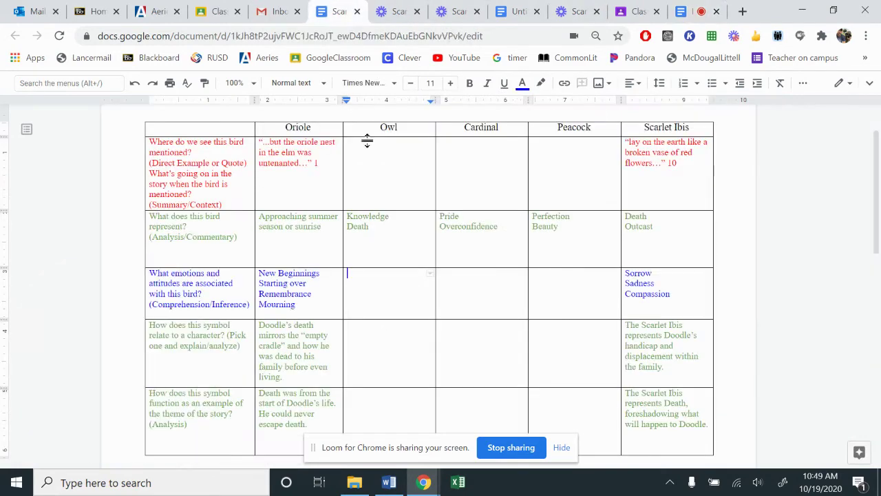
scroll(305, 313, down, 1)
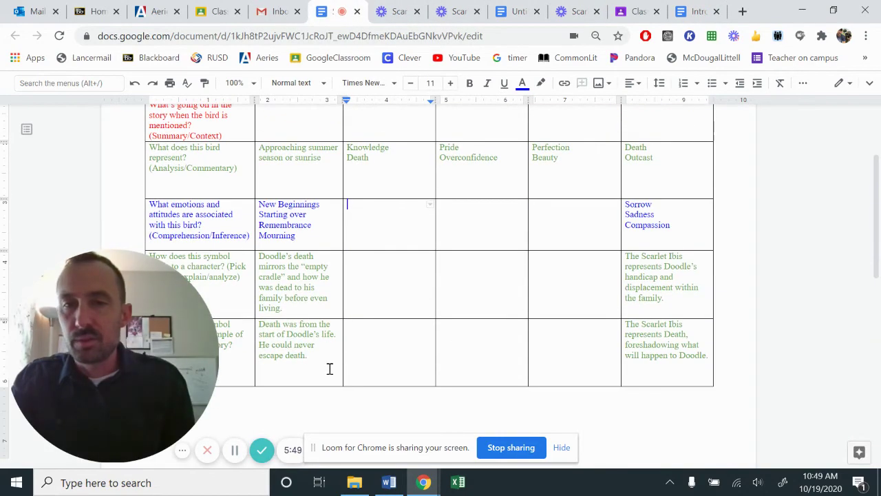
drag(332, 361, 260, 325)
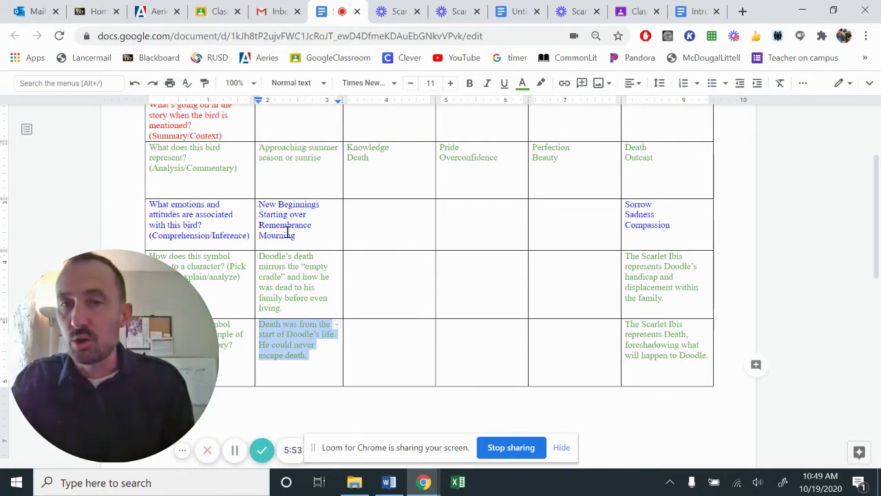
click(696, 11)
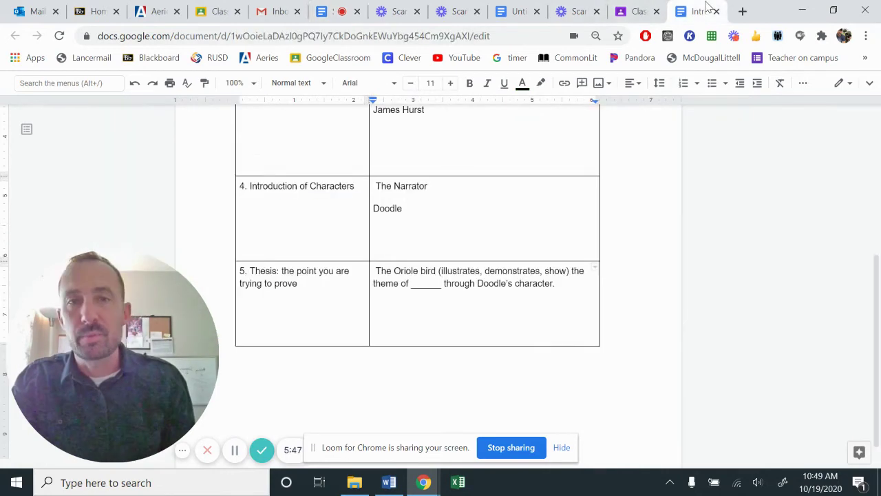
- Highlight the word "illustrates" in yellow
double_click(448, 271)
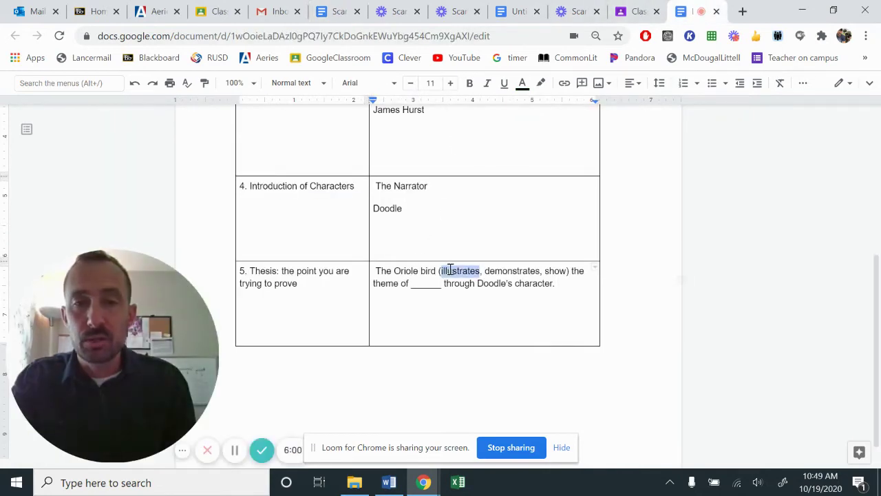
click(541, 83)
click(587, 140)
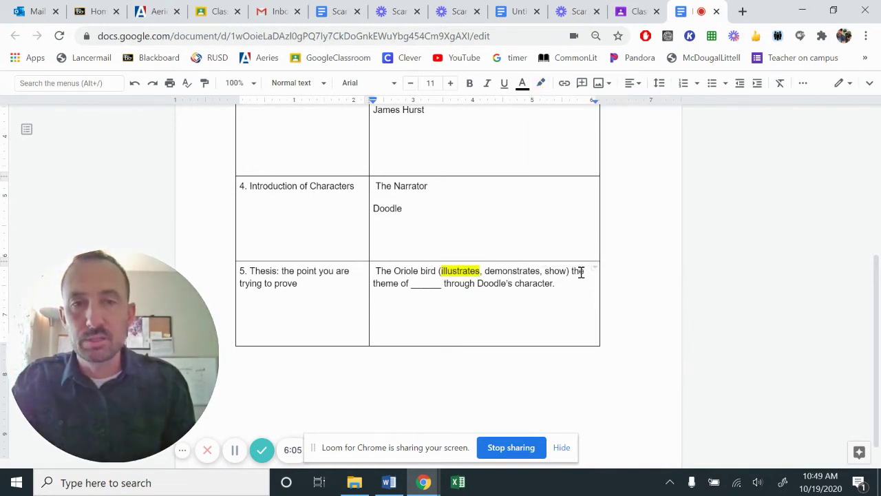
- Replace the theme blank with "New Beginnings", fixing the spelling via suggestions
double_click(422, 283)
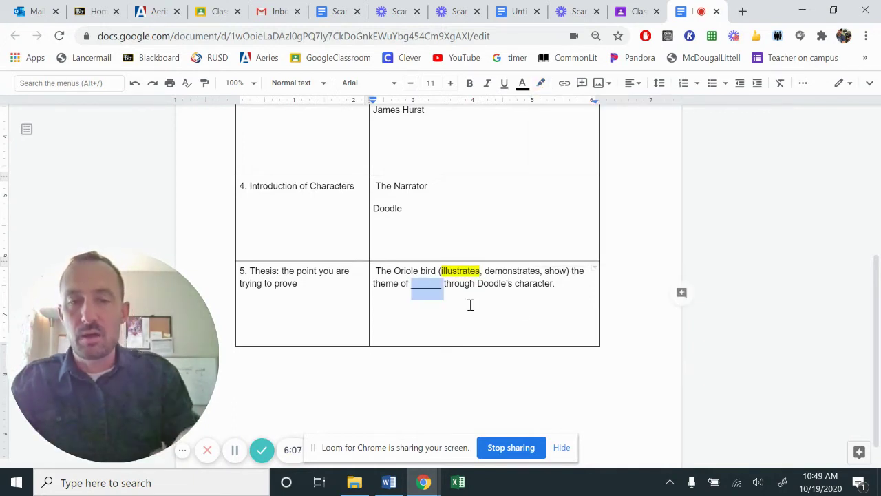
text(New Begi)
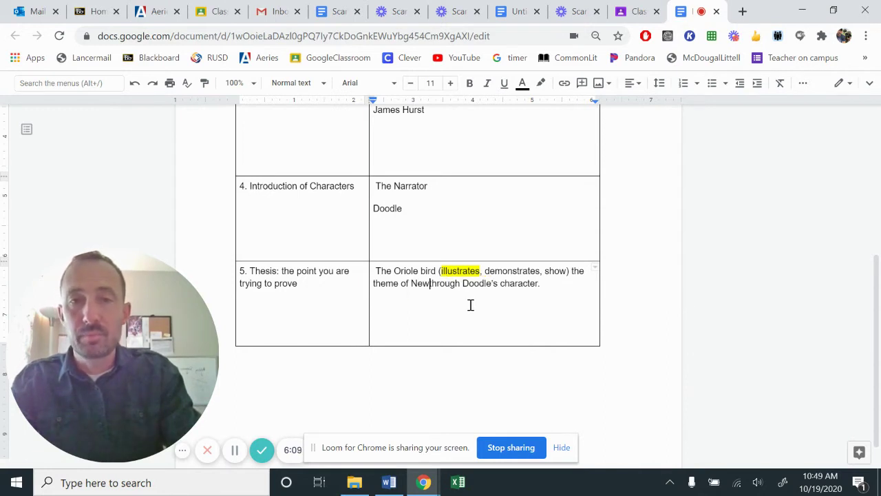
text(ni)
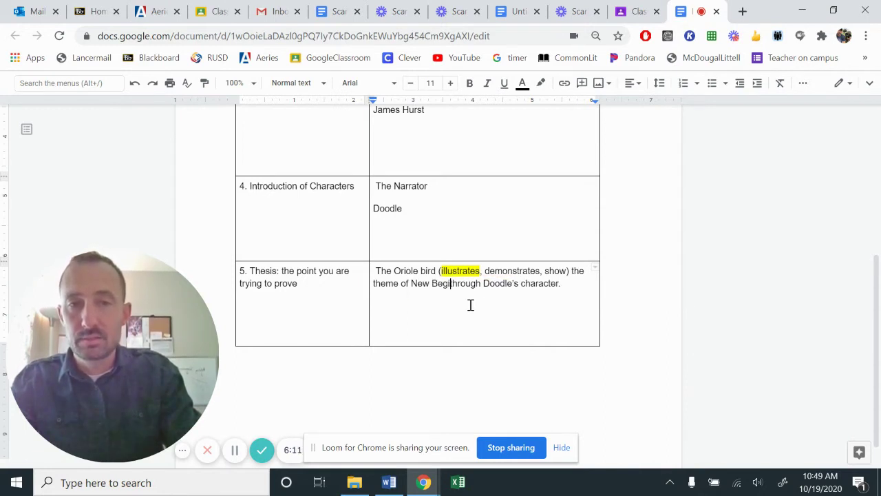
text(ngs)
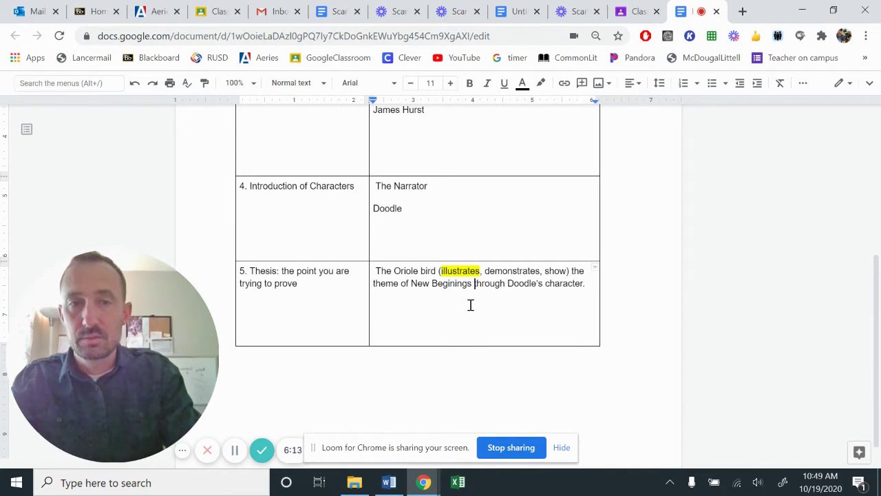
right_click(460, 287)
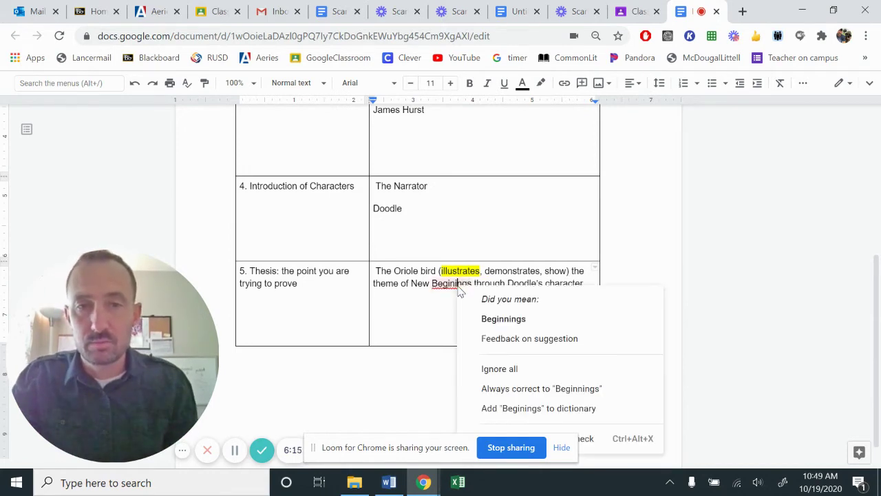
click(504, 319)
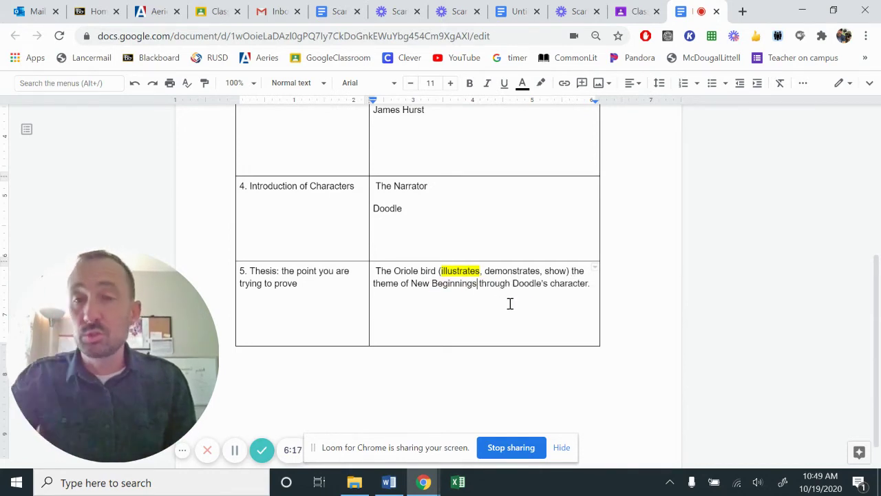
click(504, 312)
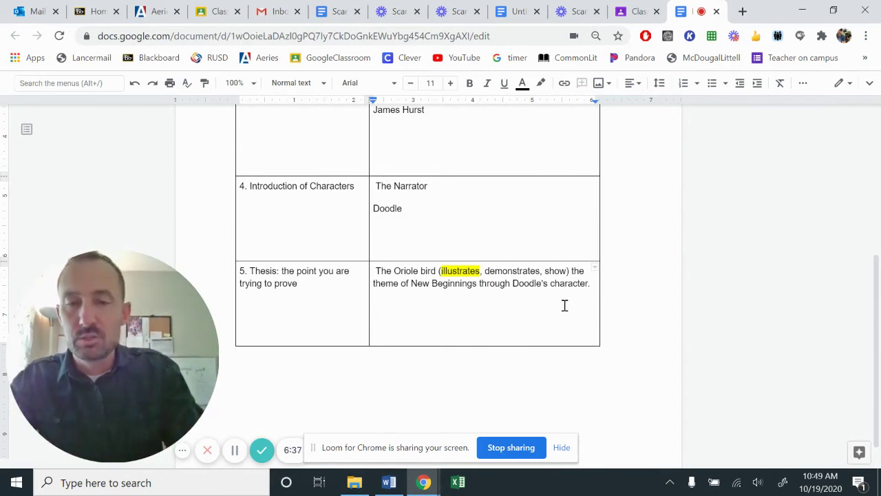
- Type the template "The ____ bird (illustrates, demonstrates, shows) the theme of _____ through"
text(The ____ b)
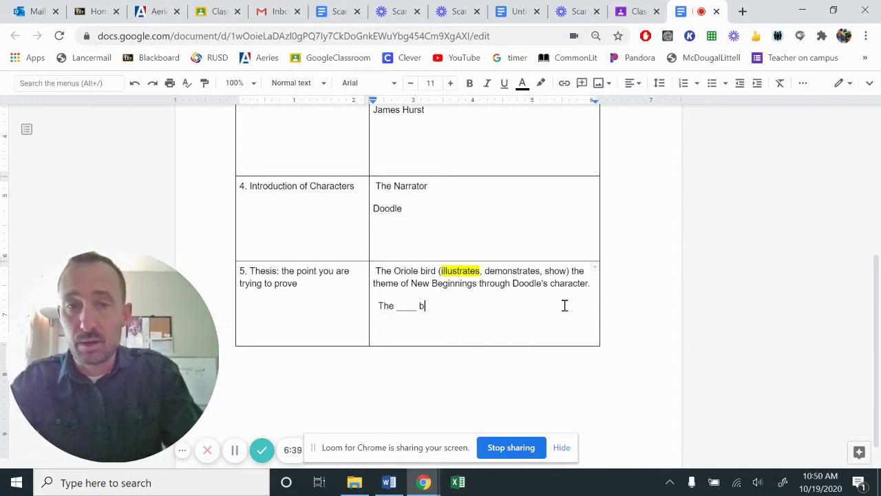
text(ird (illustrates)
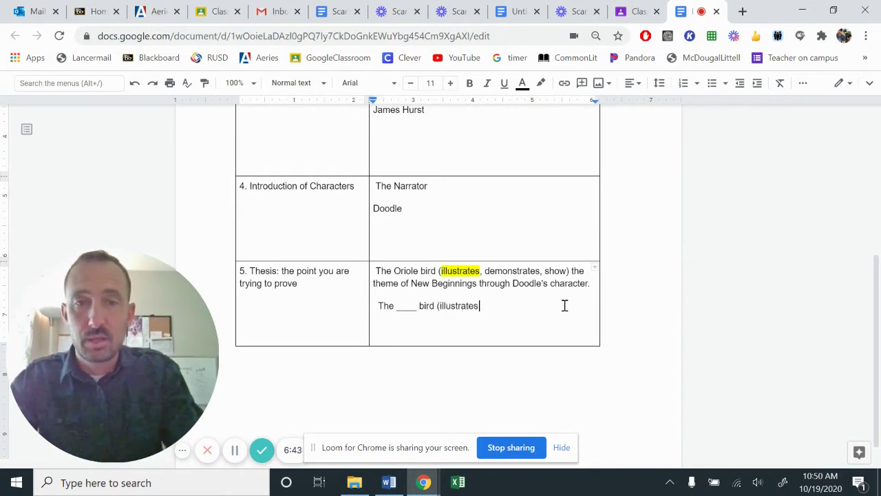
text(, demonstrates, )
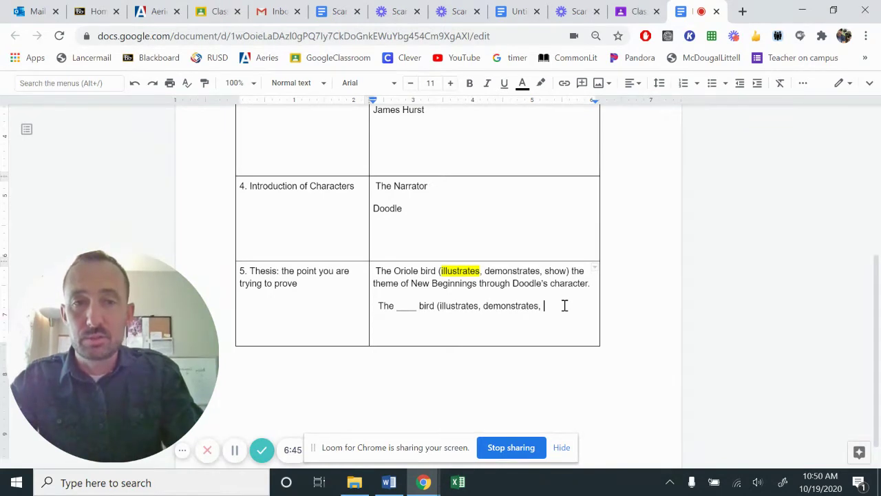
text(shows) the )
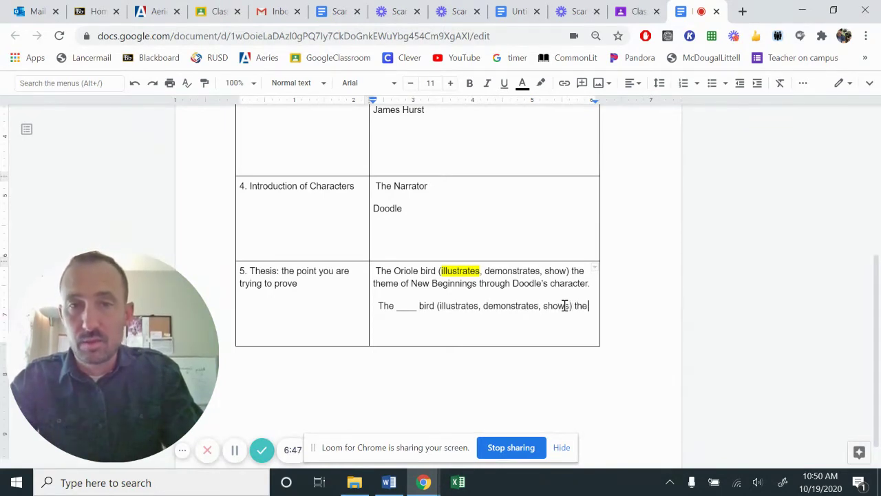
text(theme of _))
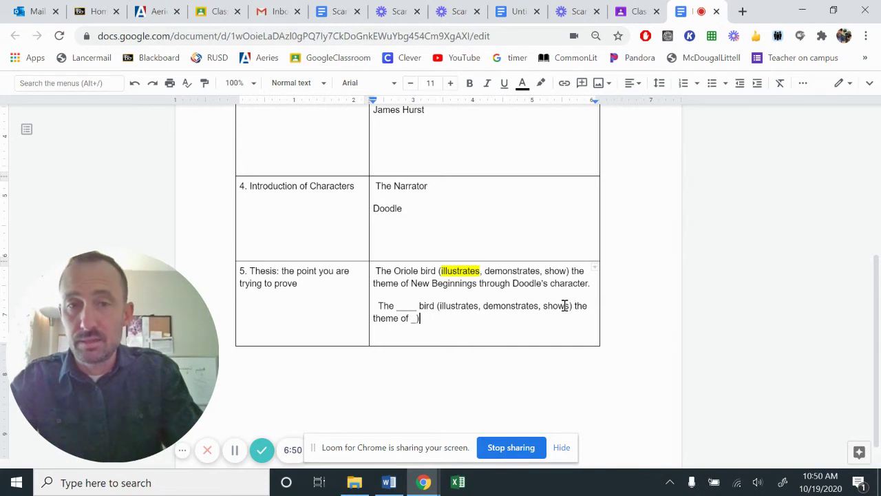
key(BackSpace)
text(_____)
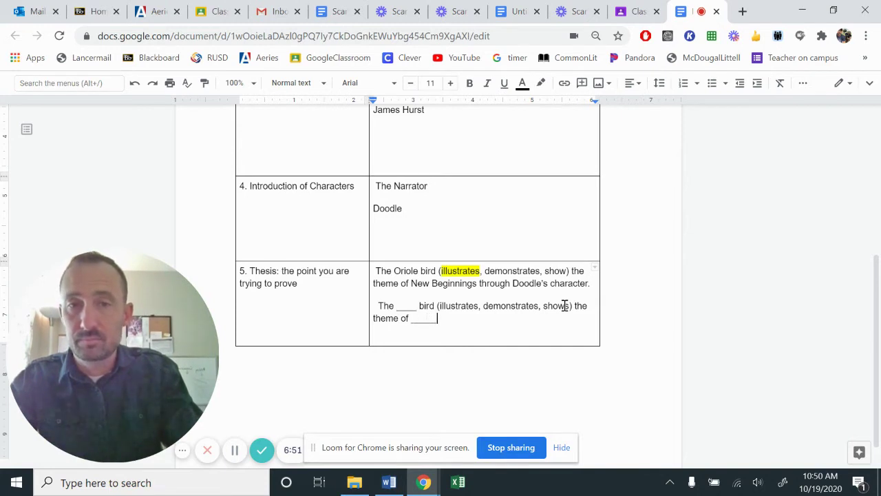
text( through)
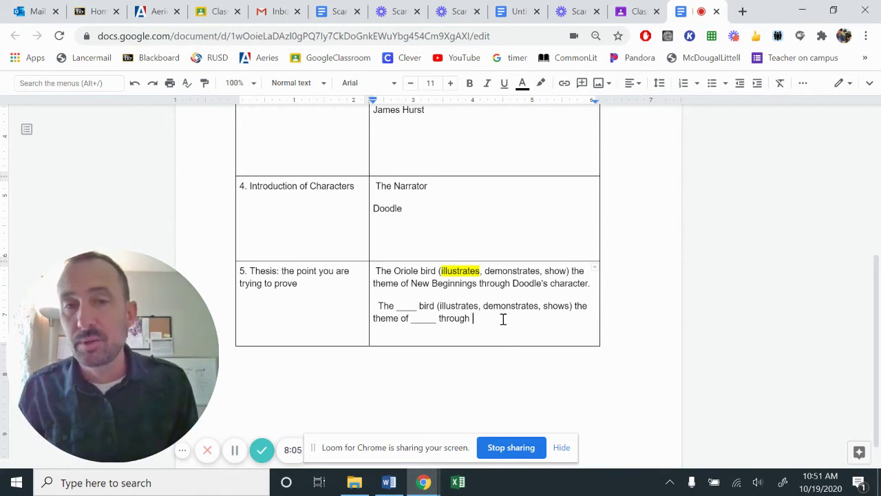
- Point out the template's bird, verb and theme blanks, then review rows 3 through 5
drag(397, 305, 417, 306)
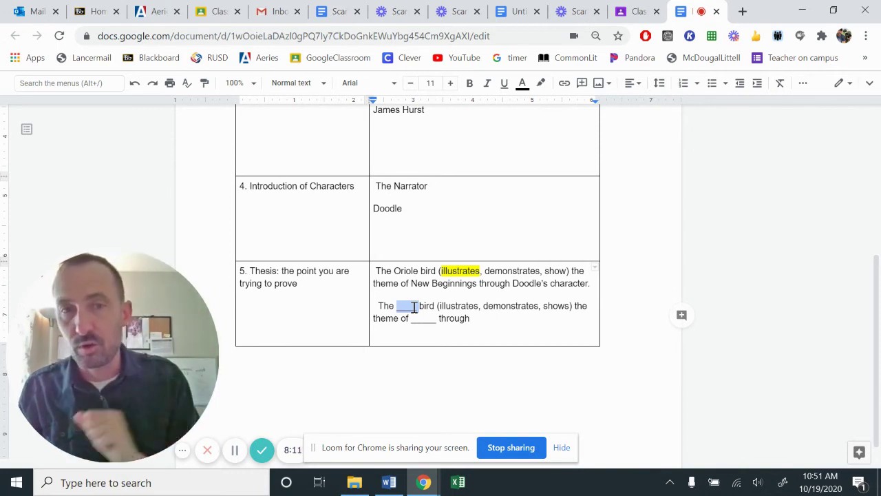
drag(438, 306, 571, 305)
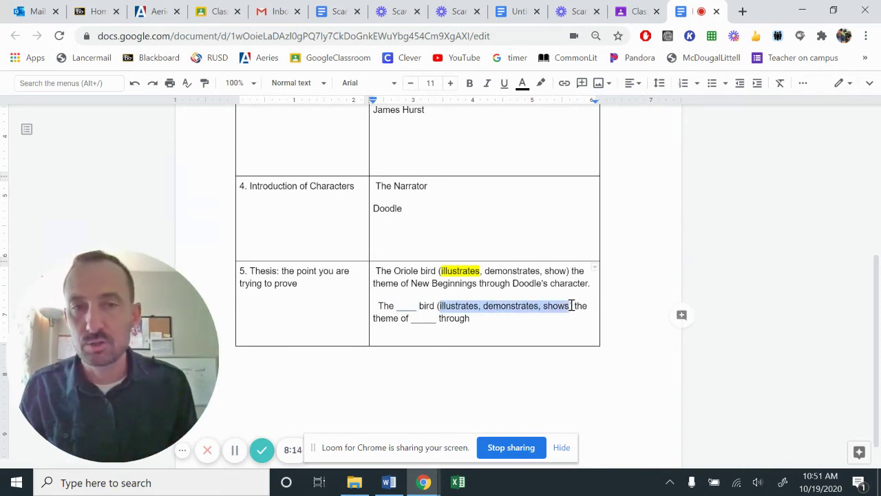
double_click(428, 319)
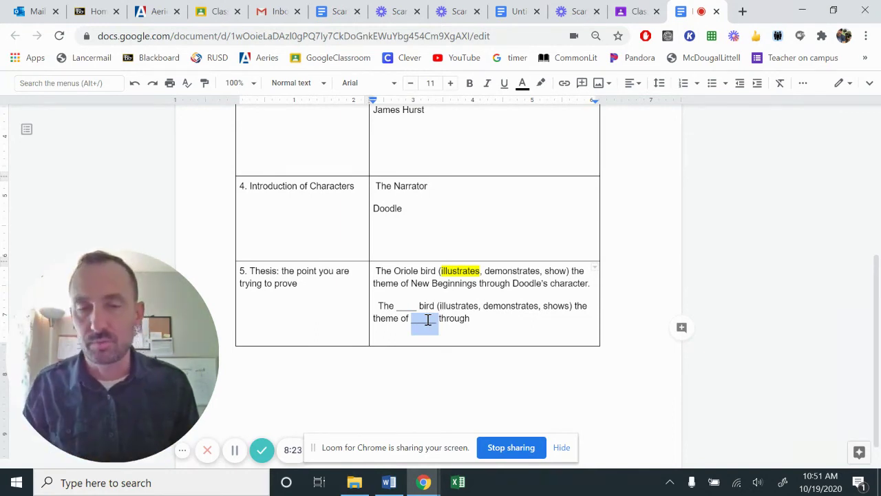
click(472, 331)
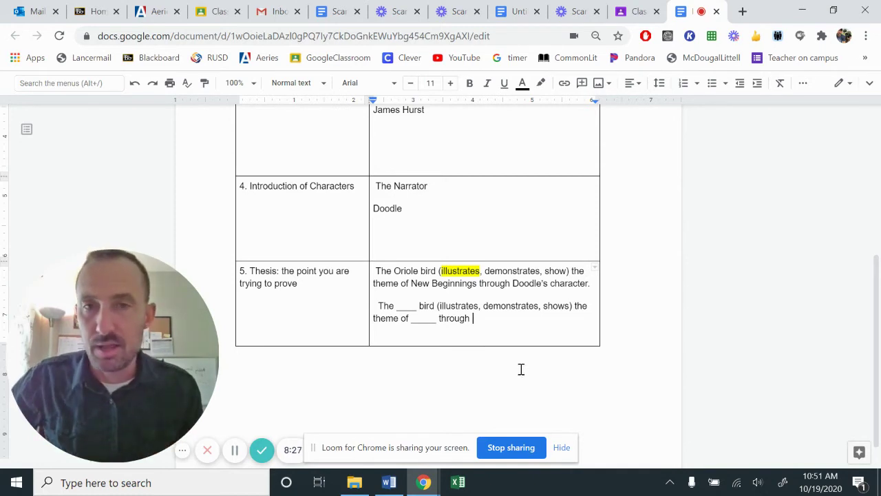
scroll(524, 372, up, 1)
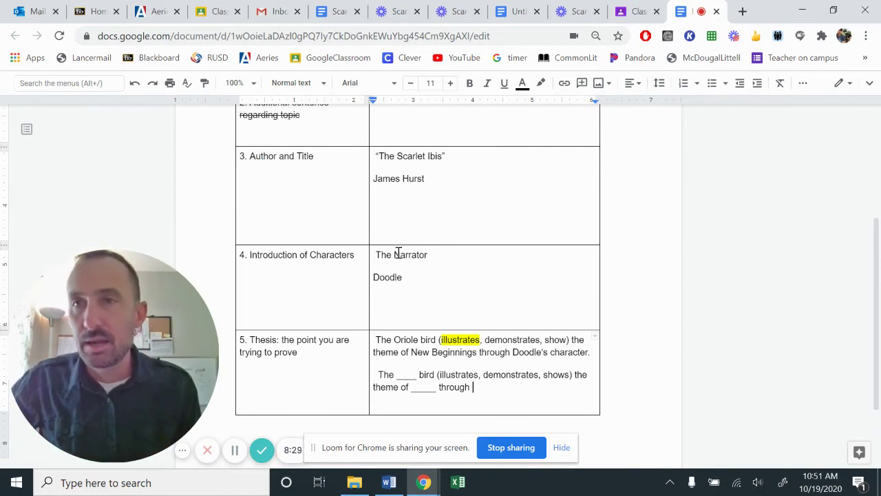
drag(241, 153, 441, 207)
drag(452, 331, 475, 371)
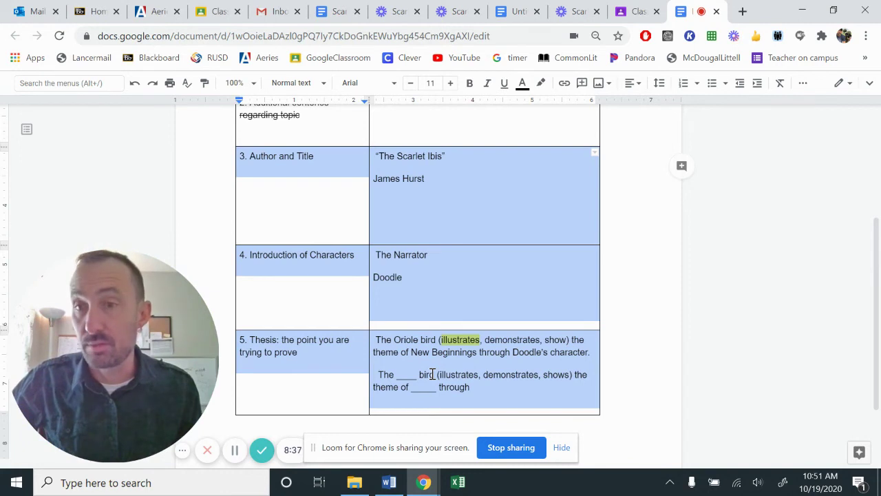
- Type "Symbols help convey a message or theme." in row 1's response cell, correcting "helps" to "help"
scroll(432, 374, up, 4)
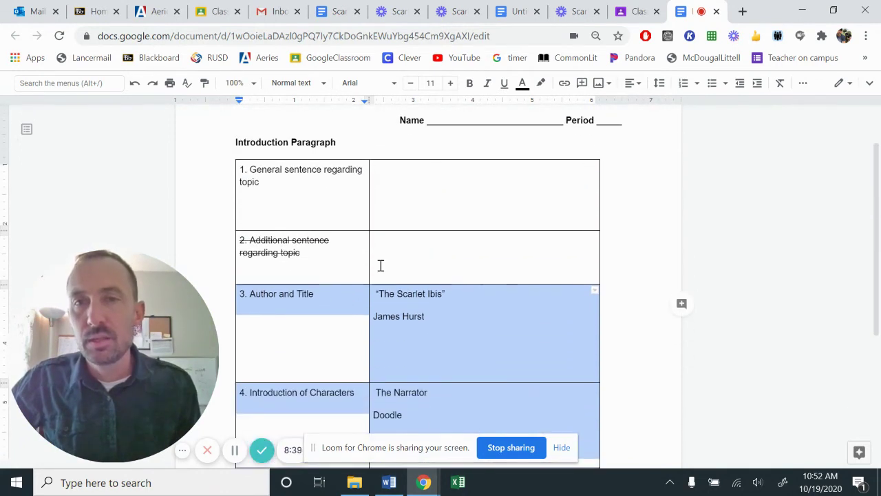
drag(242, 173, 457, 197)
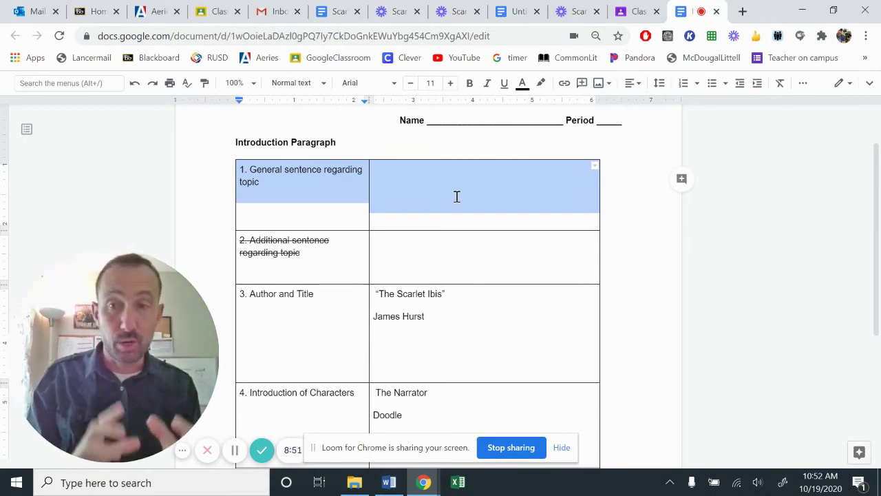
click(457, 197)
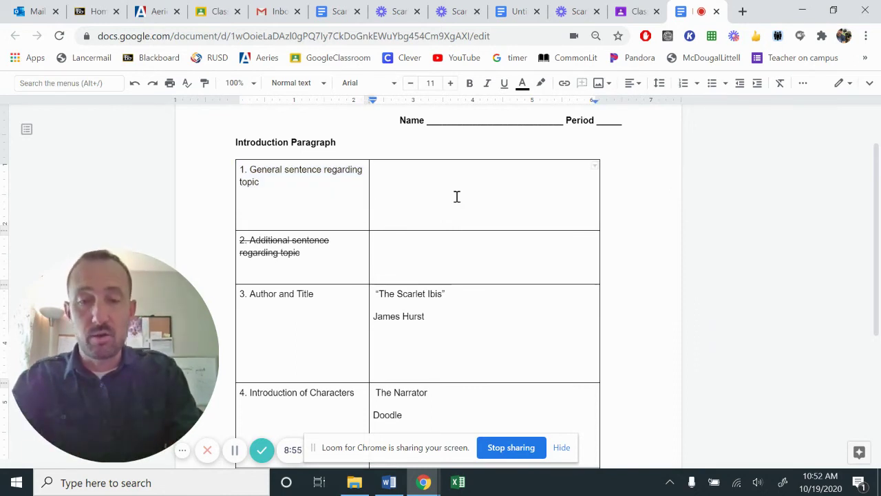
text(symbols helps convey )
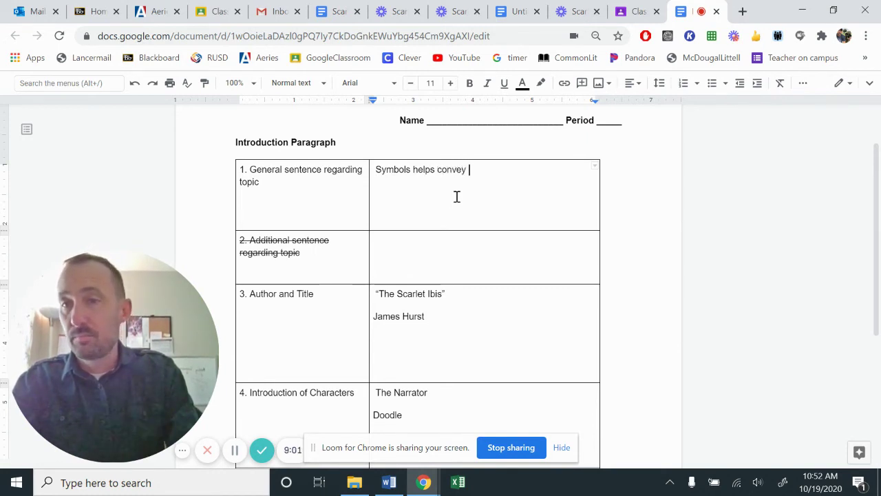
text(a message or theme.)
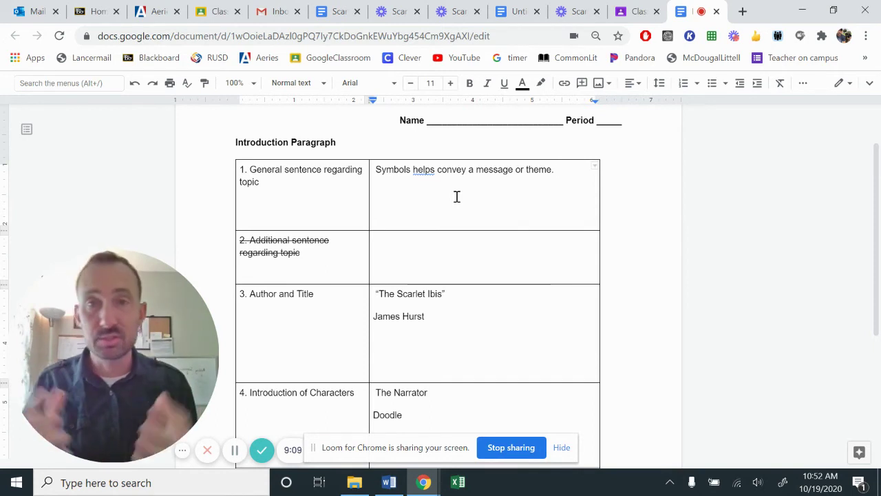
click(436, 169)
key(BackSpace)
click(460, 191)
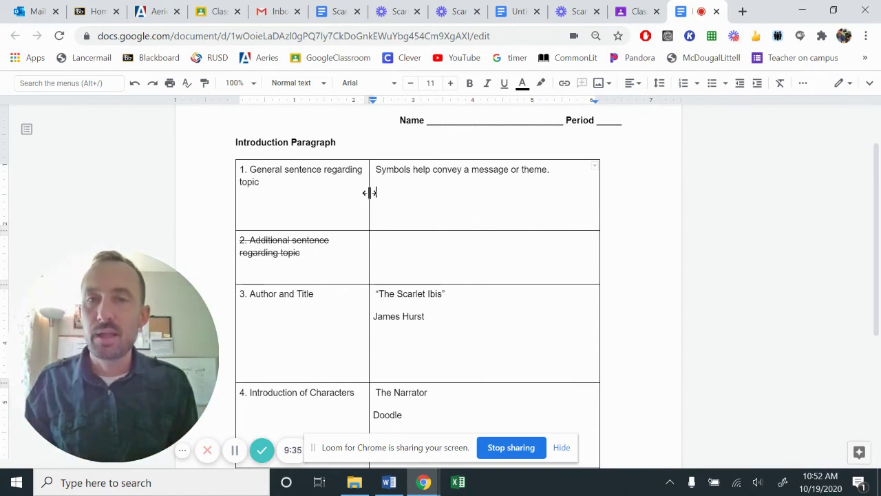
- Add the note "Introduce the Themes...." below the row 1 topic sentence
drag(414, 201, 376, 170)
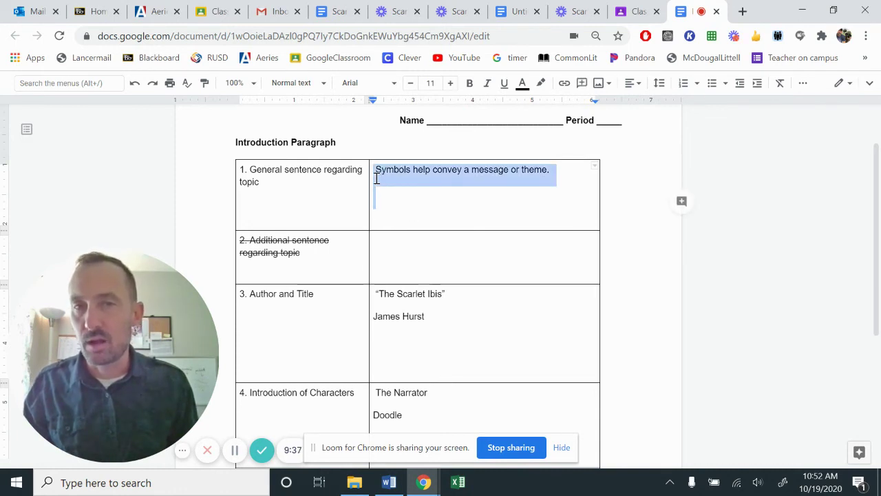
click(429, 219)
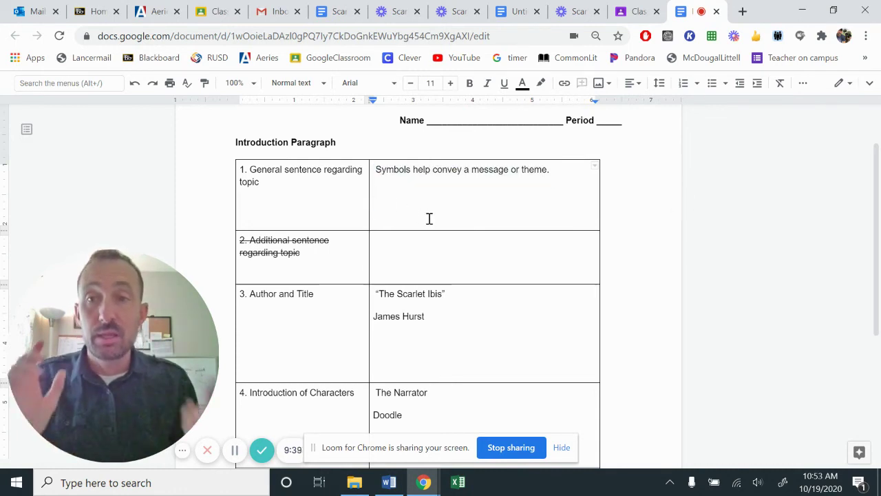
text(Introduce the)
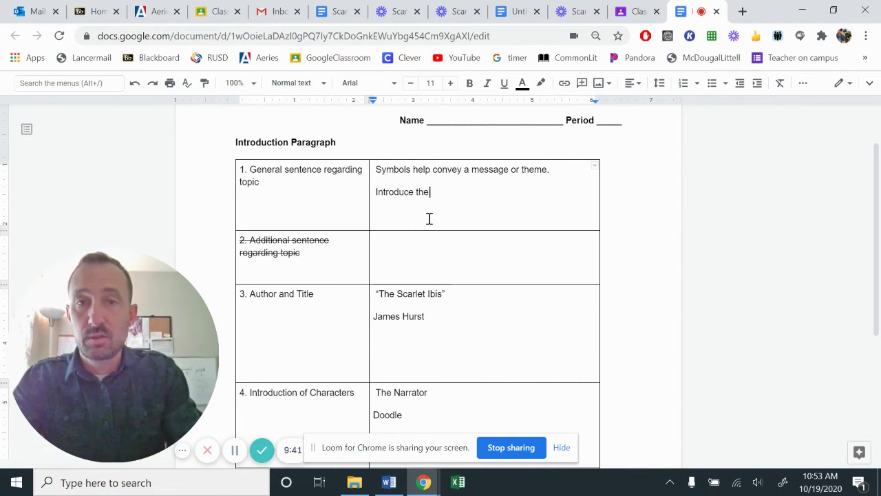
text( Themes....)
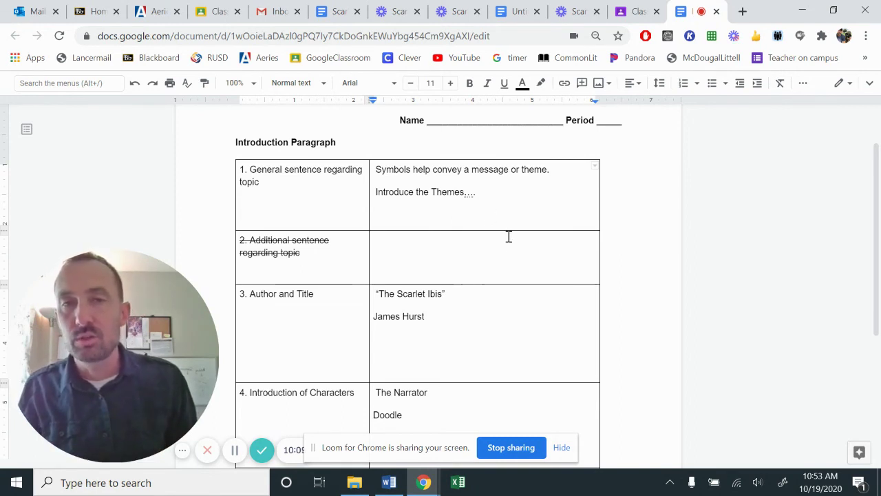
drag(292, 190, 242, 172)
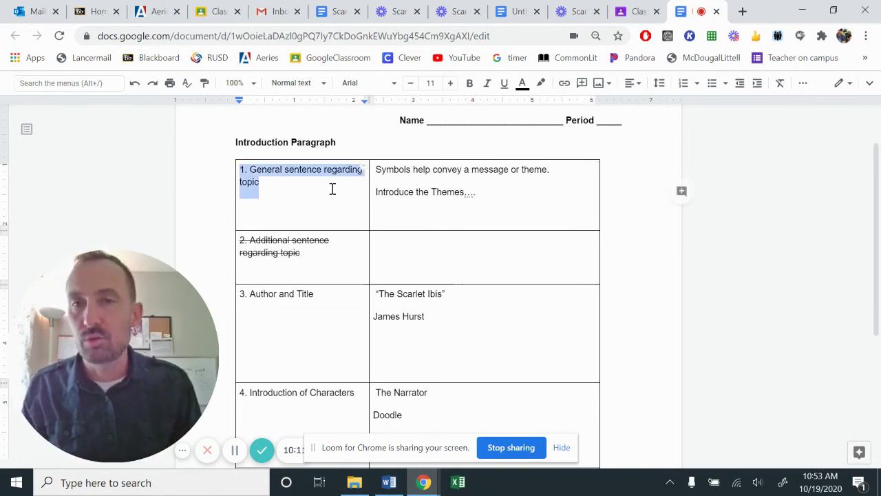
drag(500, 201, 259, 169)
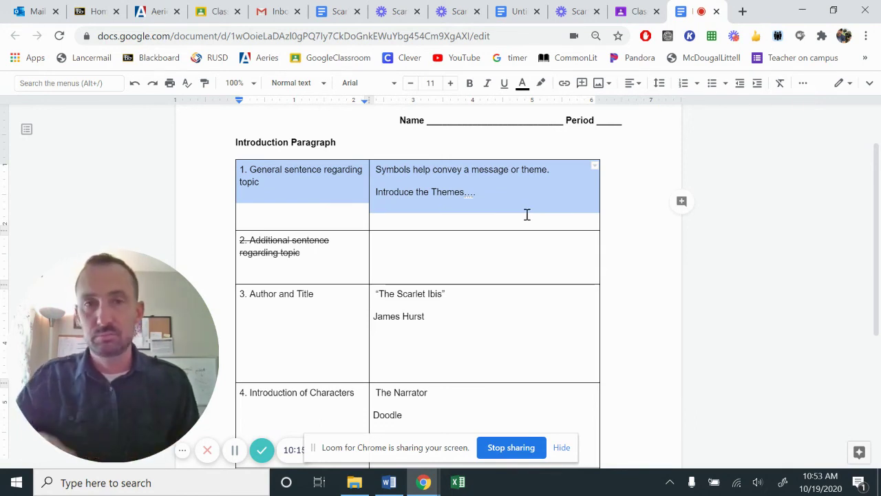
click(552, 213)
- Add "No reference to Doodle or the narrator." on the next line
key(Return)
text(Not)
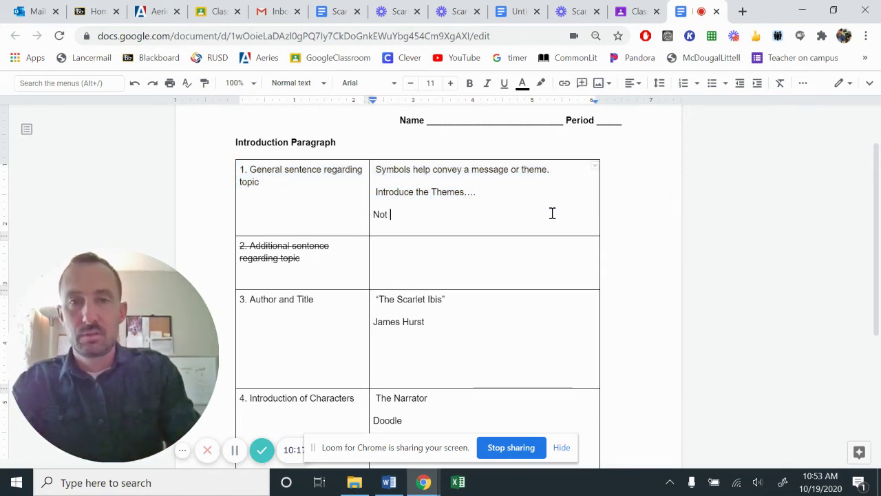
key(BackSpace)
key(BackSpace)
text(reference)
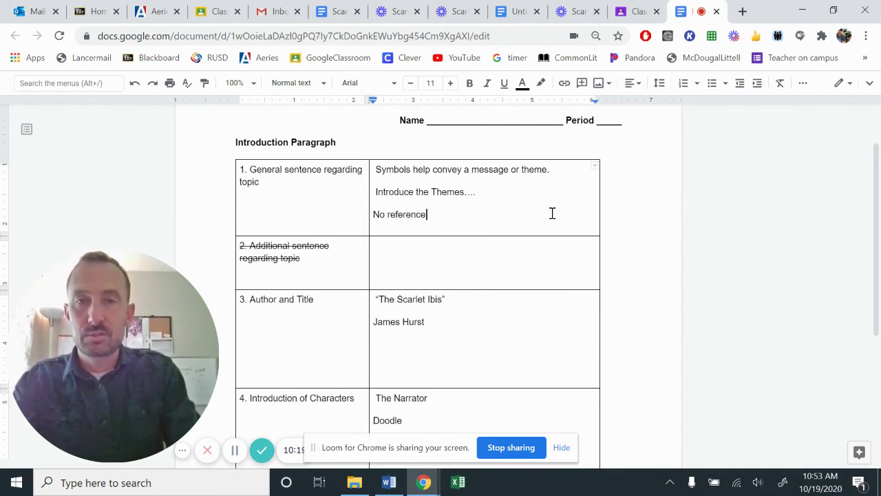
text( to doodle)
key(BackSpace)
key(BackSpace)
key(BackSpace)
key(BackSpace)
key(BackSpace)
key(BackSpace)
key(BackSpace)
text(Doodle)
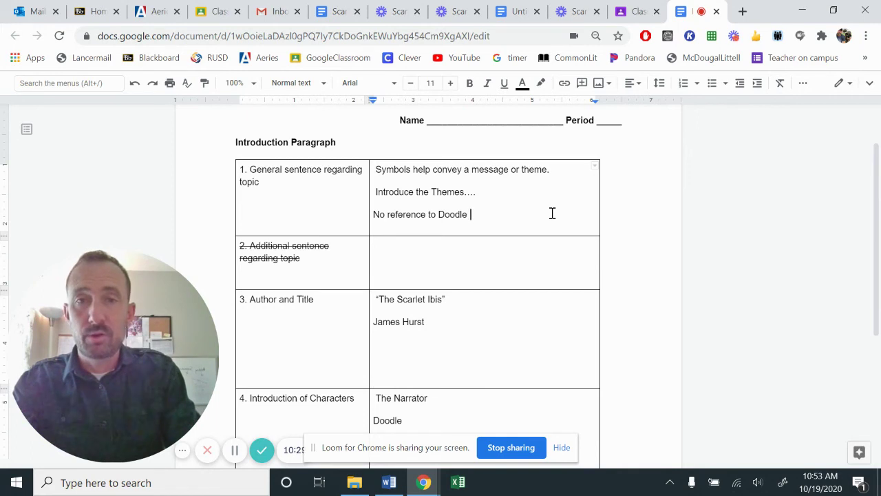
text(or the narrator.)
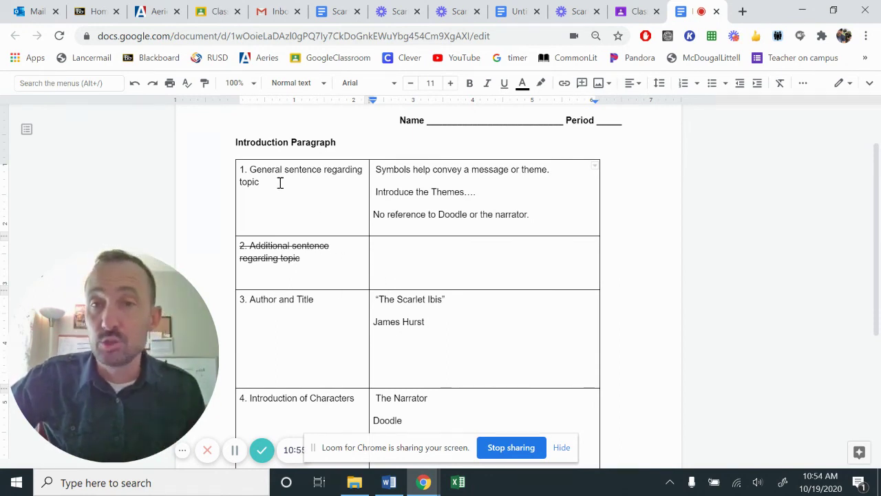
drag(242, 171, 463, 332)
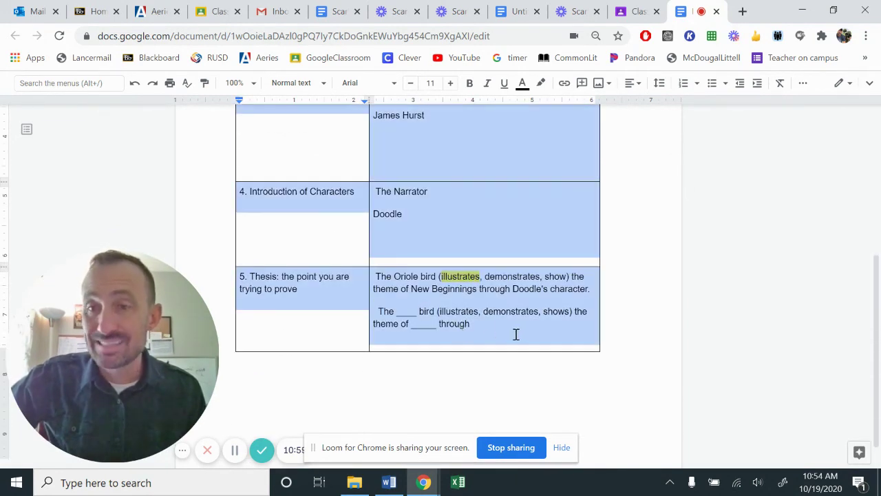
scroll(520, 336, up, 3)
scroll(520, 336, up, 2)
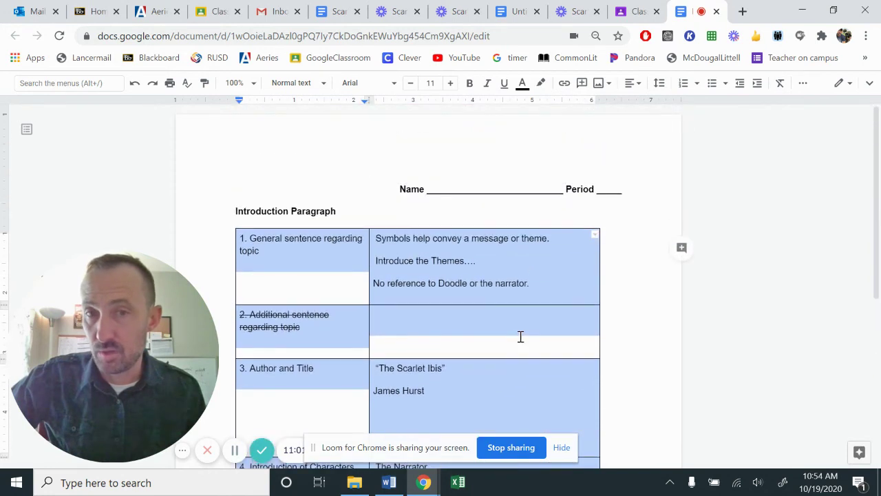
scroll(519, 337, down, 1)
click(462, 269)
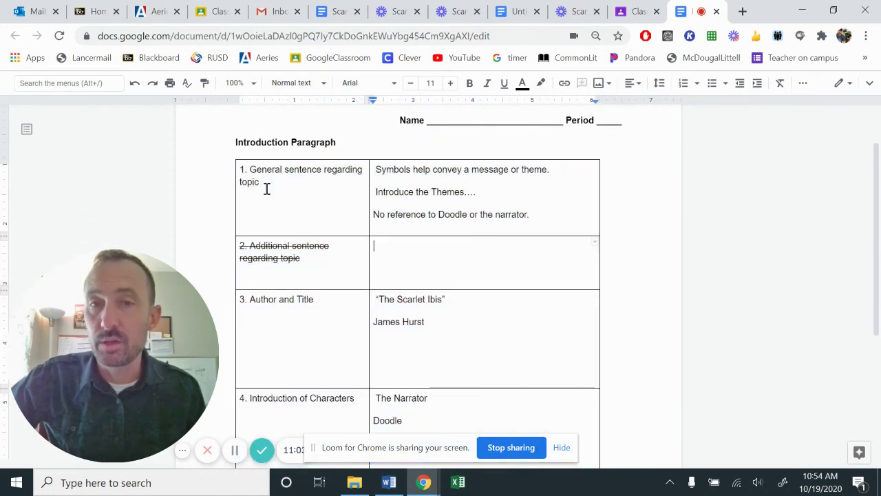
drag(245, 170, 282, 169)
drag(342, 183, 429, 266)
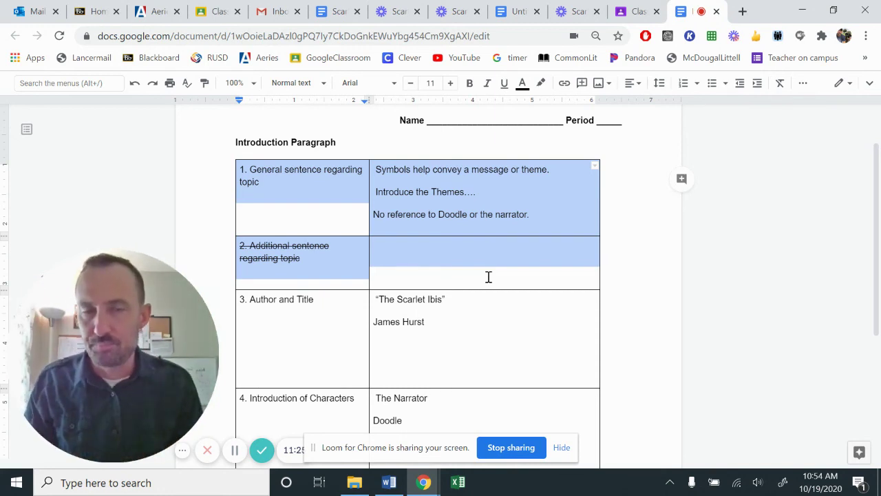
scroll(486, 247, down, 1)
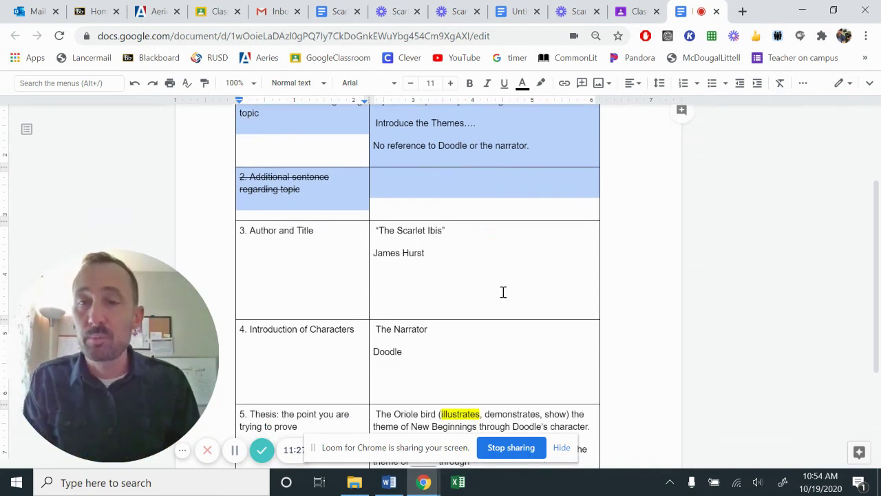
scroll(502, 291, down, 2)
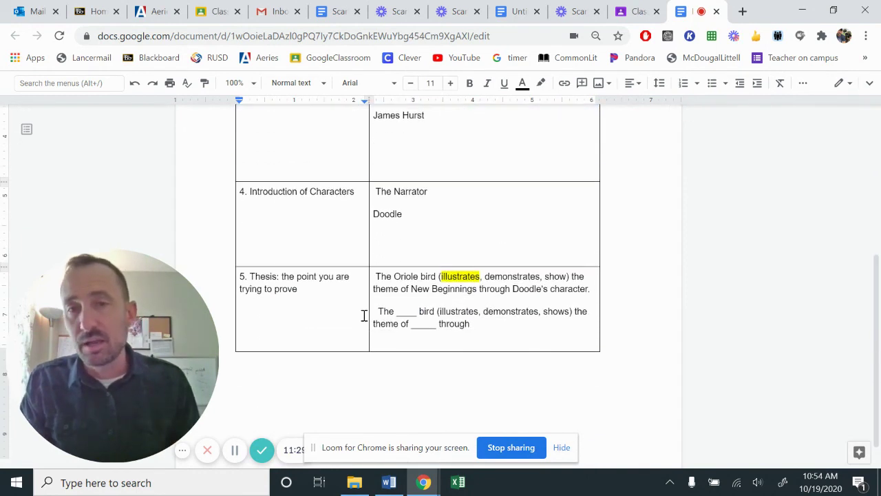
triple_click(288, 294)
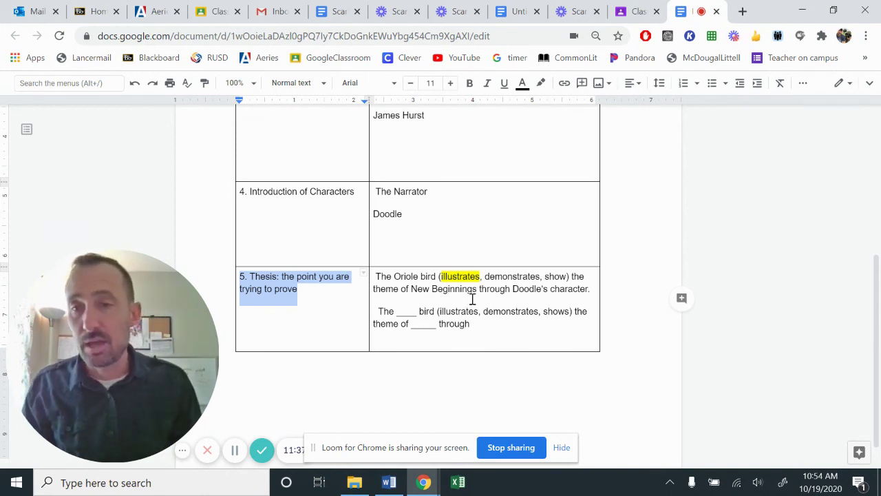
scroll(472, 299, up, 5)
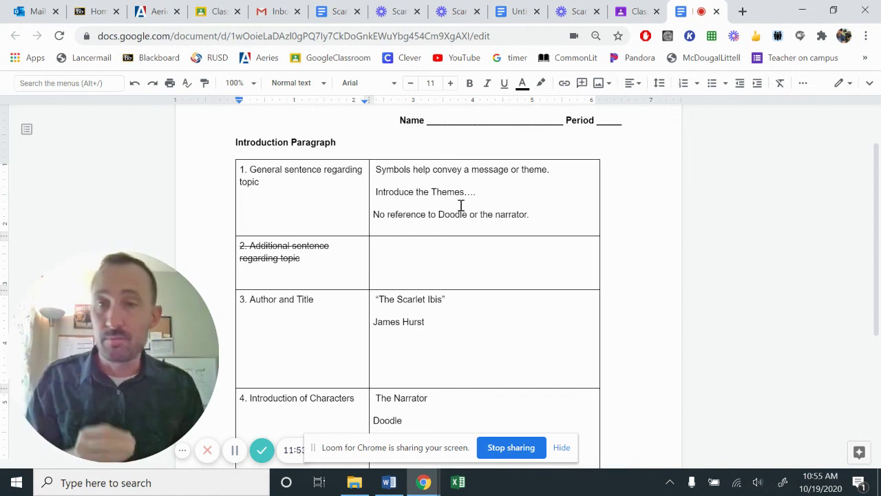
click(517, 11)
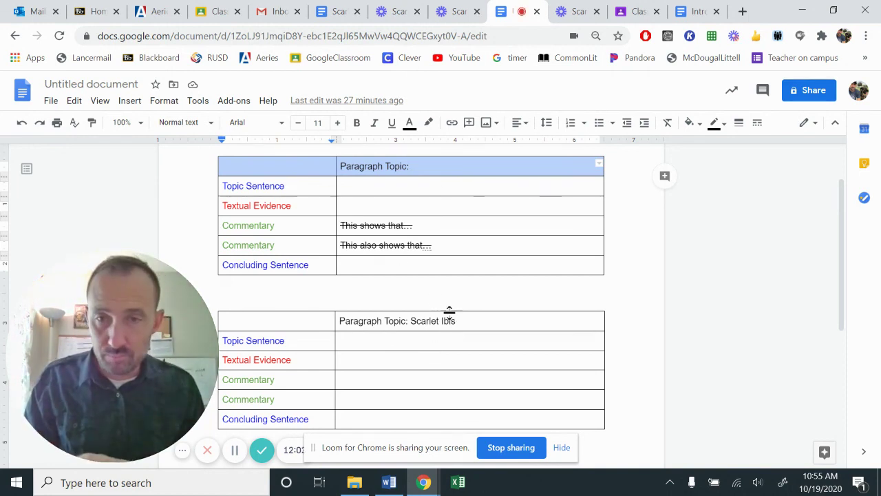
click(697, 12)
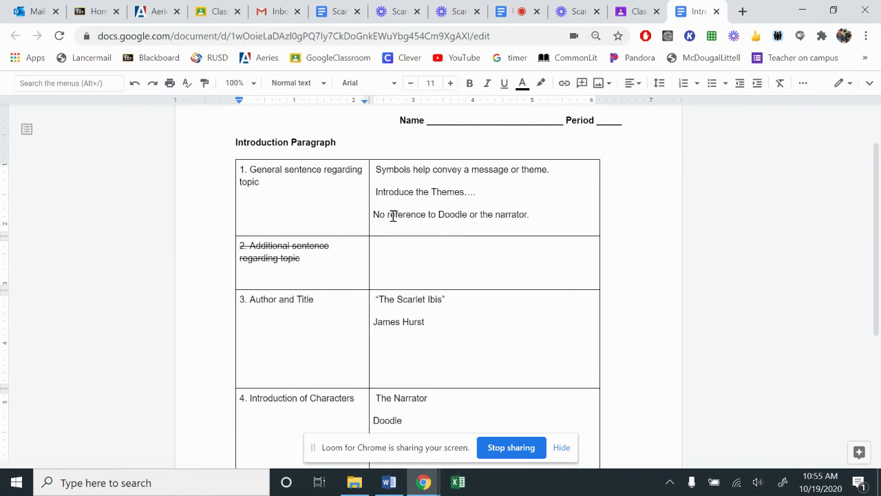
scroll(432, 254, down, 1)
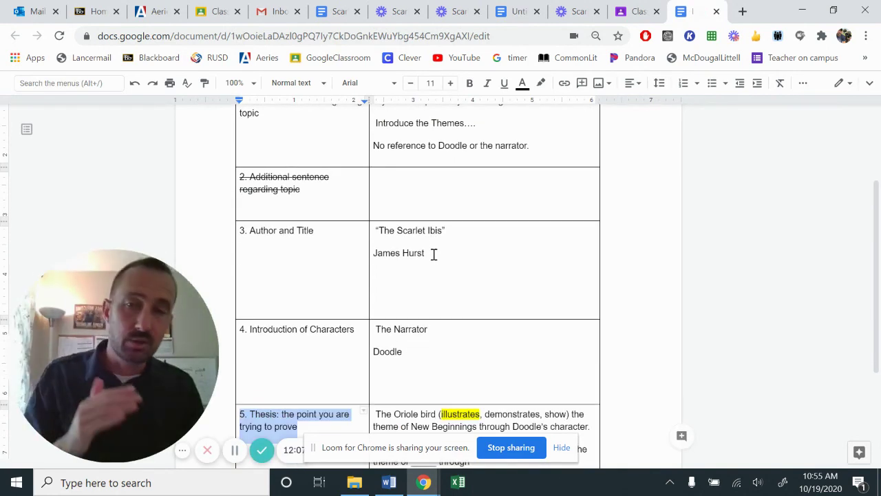